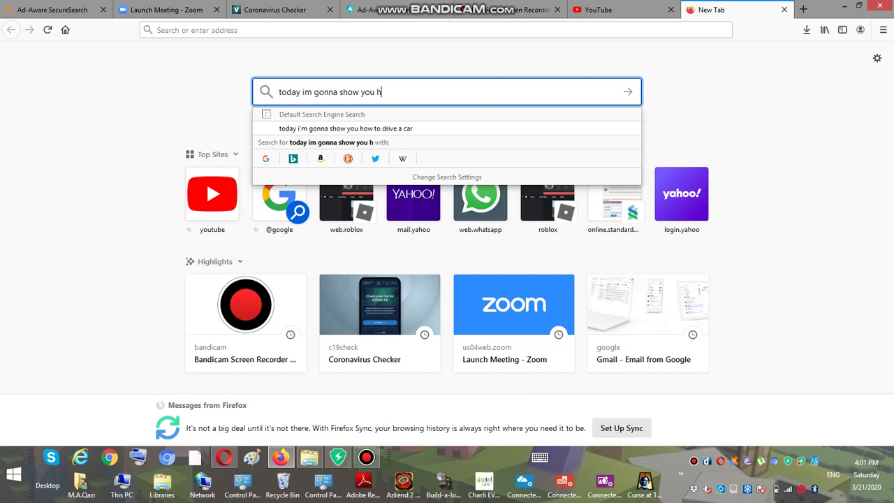
Complete the text "today im gonna show you how to download minecraft for free" in the web search field and clear it
type("to download ")
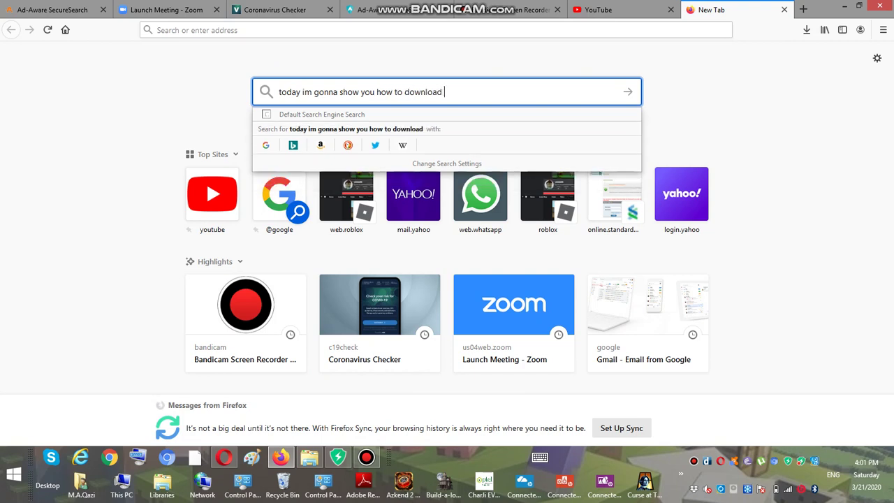
type("minecraft")
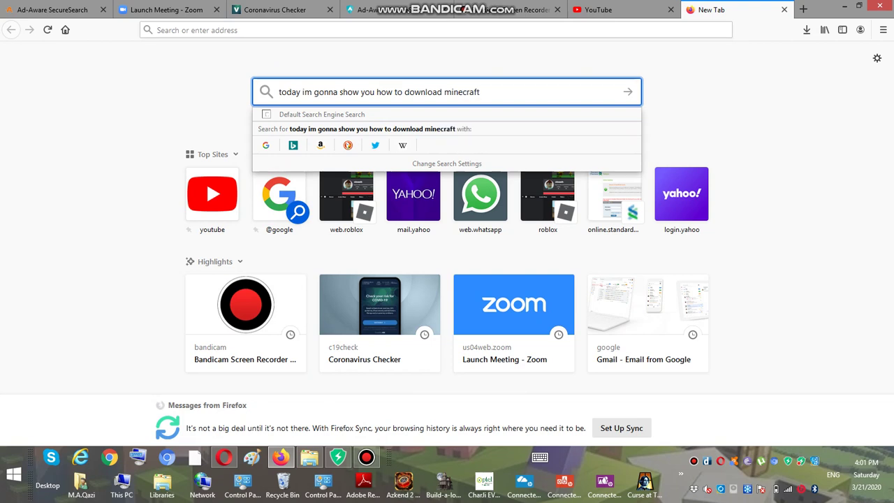
type(" for free")
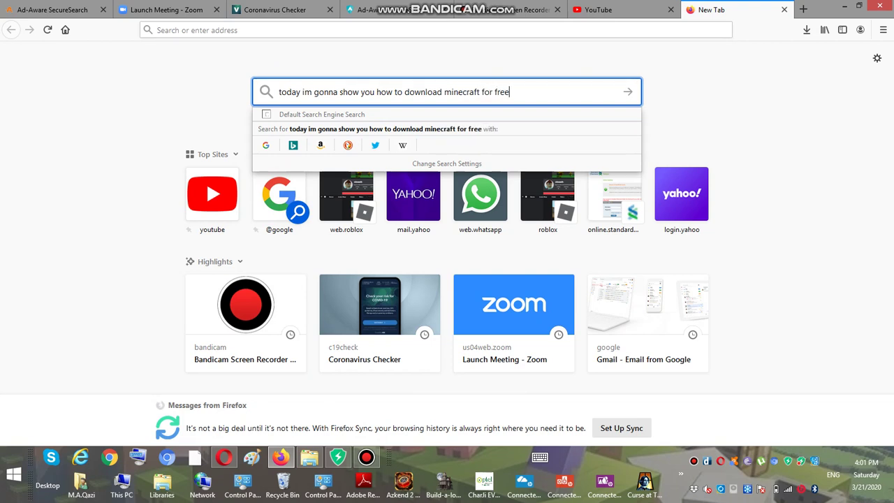
key("BackSpace")
key("BackSpace")
key("BackSpace")
key("BackSpace")
key("BackSpace")
key("BackSpace")
key("BackSpace")
key("BackSpace")
key("BackSpace")
key("BackSpace")
key("BackSpace")
key("BackSpace")
key("BackSpace")
key("BackSpace")
key("BackSpace")
key("BackSpace")
key("BackSpace")
key("BackSpace")
key("BackSpace")
key("BackSpace")
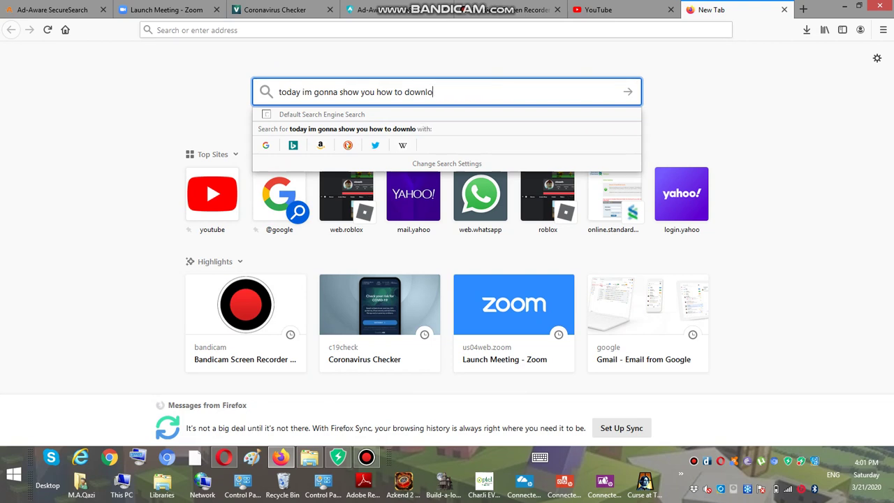
key("BackSpace")
key("BackSpace")
key("BackSpace")
key("BackSpace")
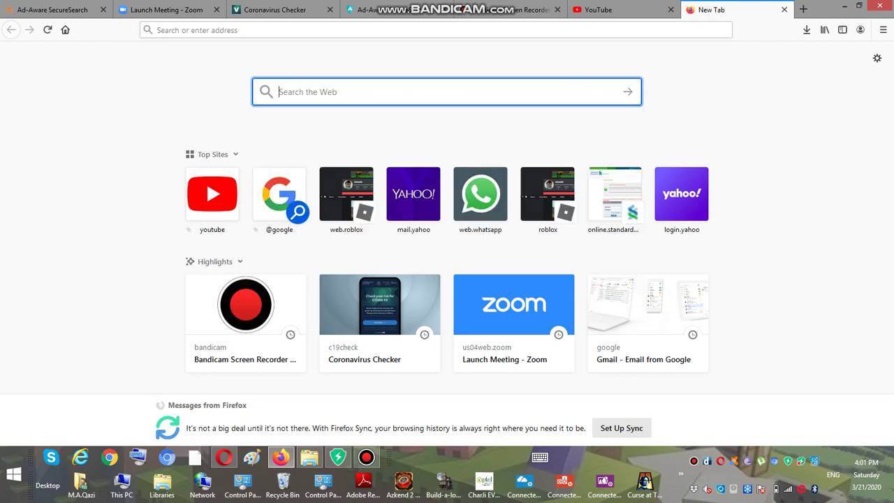
Write the message "you need java first" in the web search field and erase it
type("you nee")
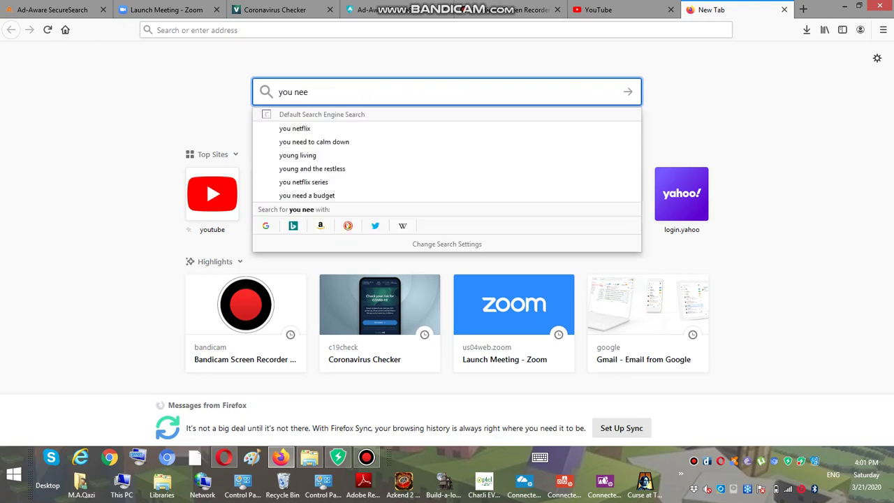
type("d java first")
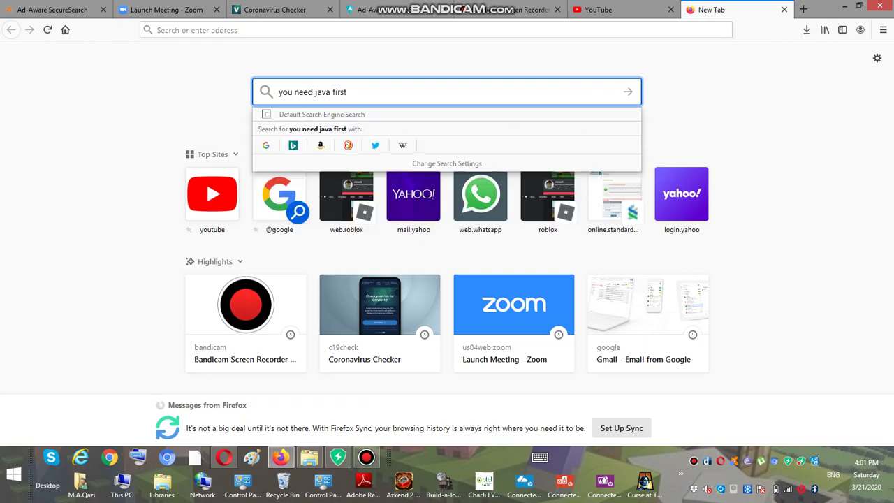
key("BackSpace")
key("BackSpace")
key("BackSpace")
key("BackSpace")
key("BackSpace")
key("BackSpace")
key("BackSpace")
key("BackSpace")
key("BackSpace")
key("BackSpace")
key("BackSpace")
key("BackSpace")
key("BackSpace")
key("BackSpace")
key("BackSpace")
key("BackSpace")
key("BackSpace")
key("BackSpace")
key("BackSpace")
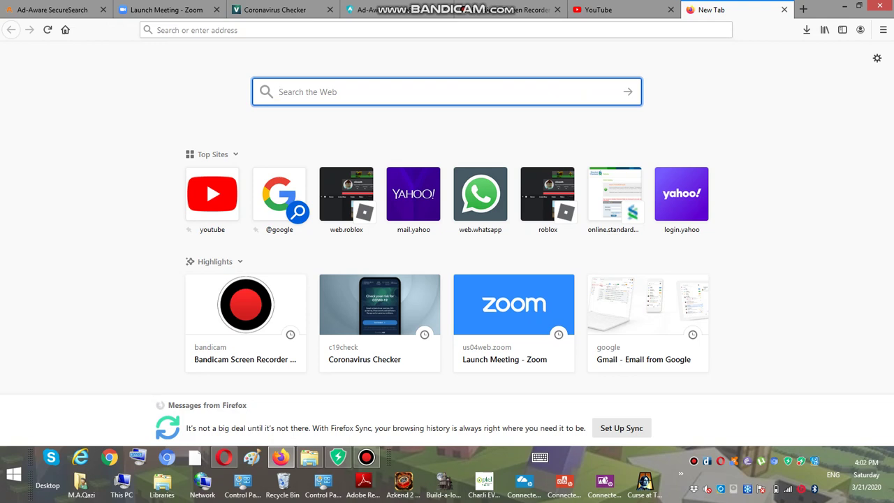
Search the web for "java download"
type("java j")
key("BackSpace")
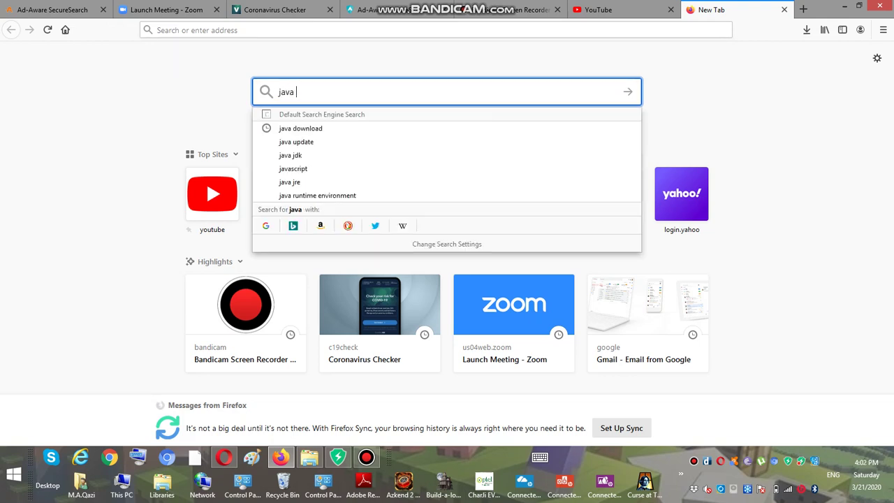
type("download")
key("Down")
key("Return")
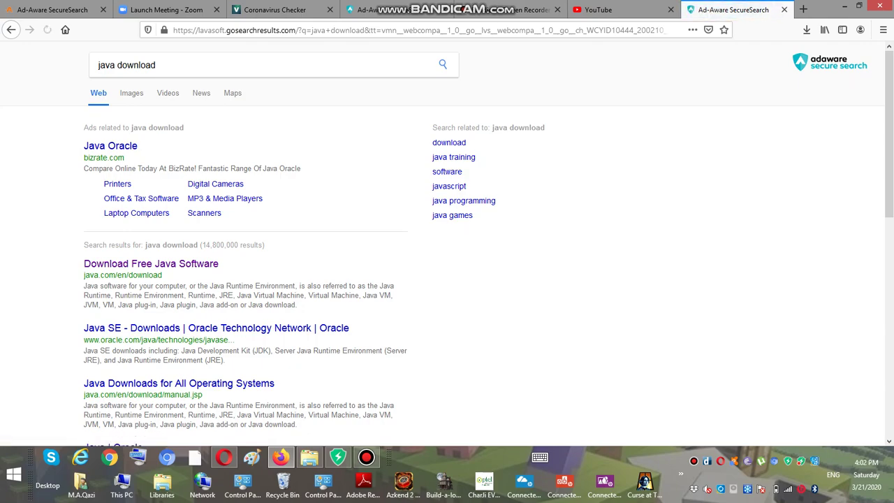
Find the java.com result "Download Free Java Software" and open it in a new tab
key("ctrl+plus")
key("ctrl+plus")
key("ctrl+plus")
key("ctrl+plus")
key("ctrl+plus")
key("ctrl+plus")
key("ctrl+plus")
scroll(447, 245, "down", 10)
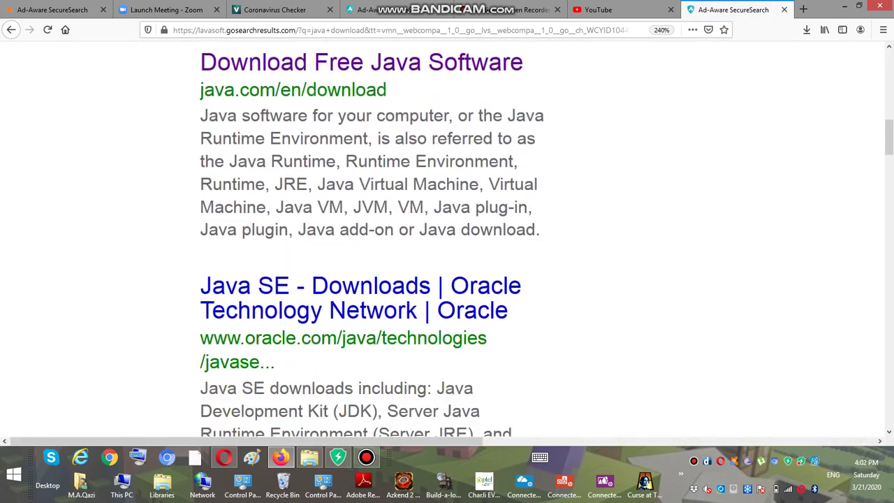
scroll(447, 241, "down", 5)
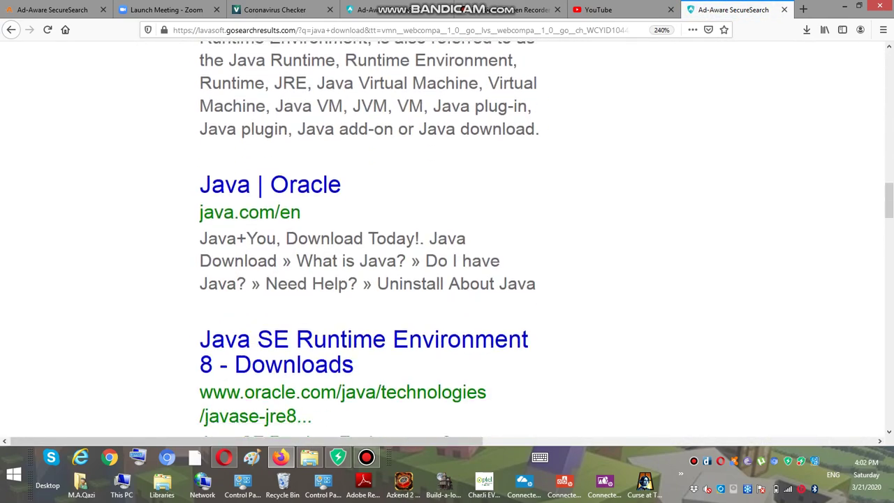
scroll(447, 241, "up", 1)
scroll(447, 241, "up", 8)
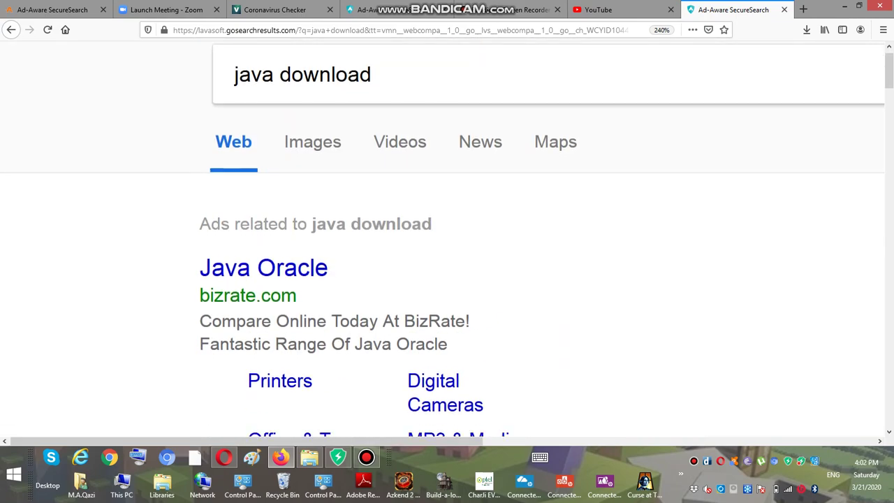
scroll(447, 241, "down", 5)
scroll(447, 241, "down", 1)
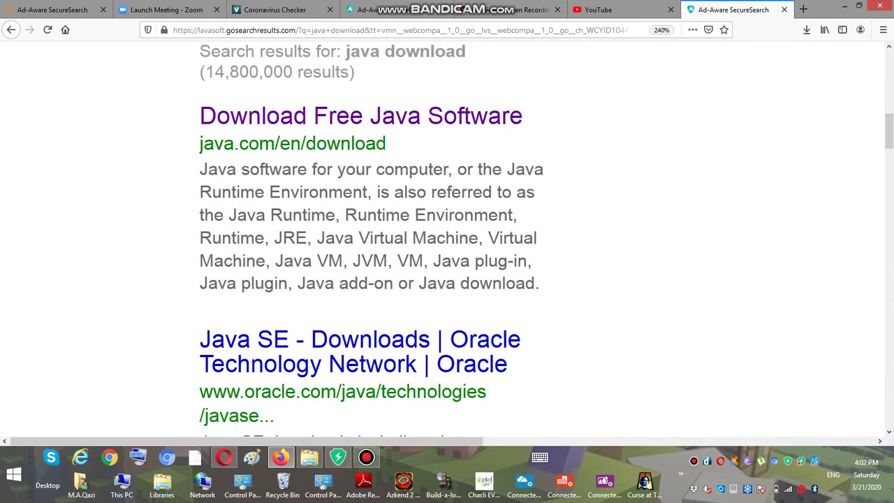
left_click_drag(200, 116, 330, 115)
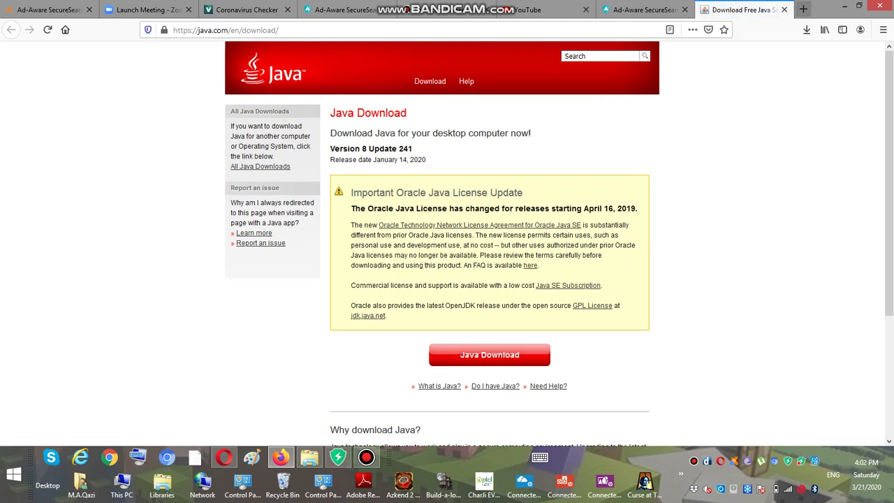
Open a blank new tab and write "once downloaded" in its web search field
key("ctrl+t")
type("o")
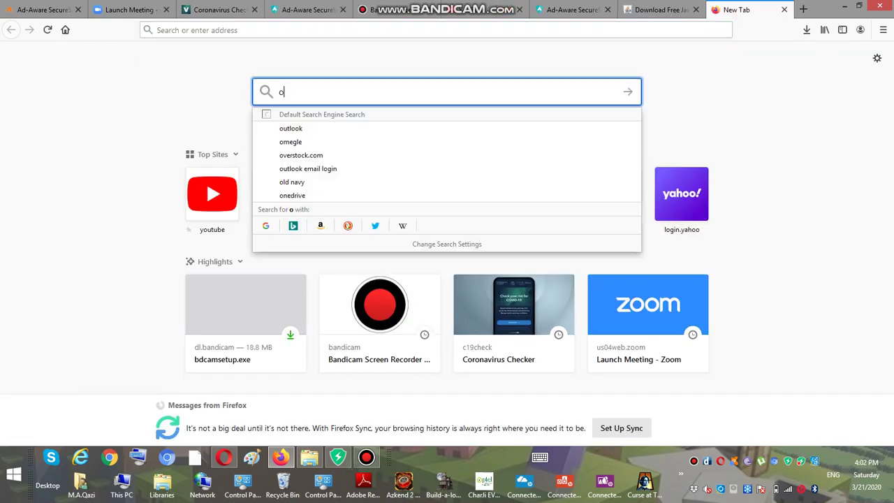
type("nce dow")
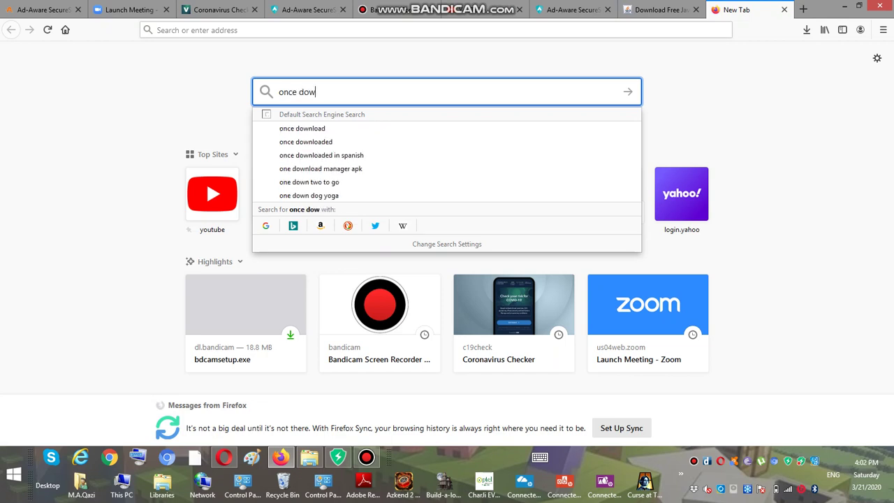
type("nloaded")
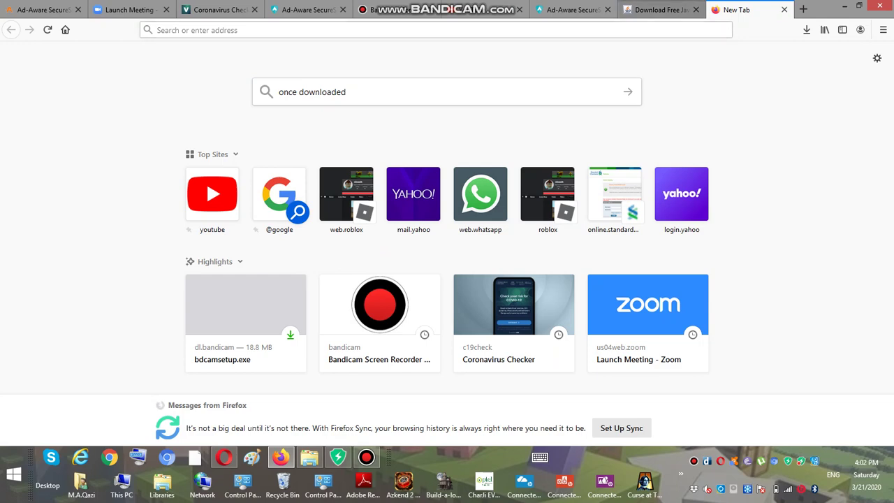
Return to the Java download page, proceed to 64-bit Java for Windows, and check the browser's recent downloads
left_click(660, 9)
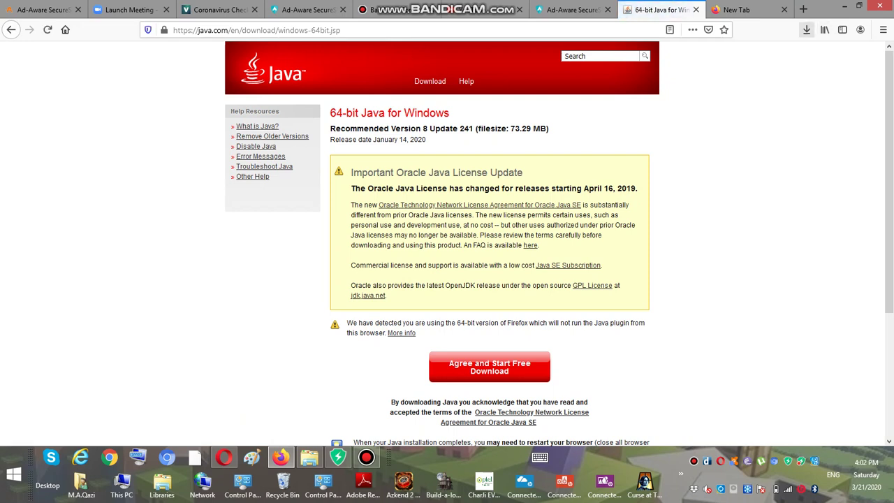
left_click(807, 29)
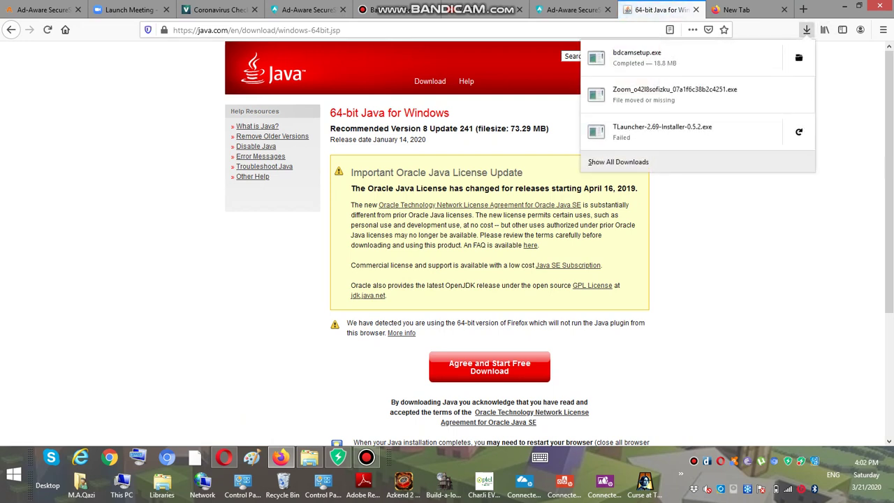
key("Escape")
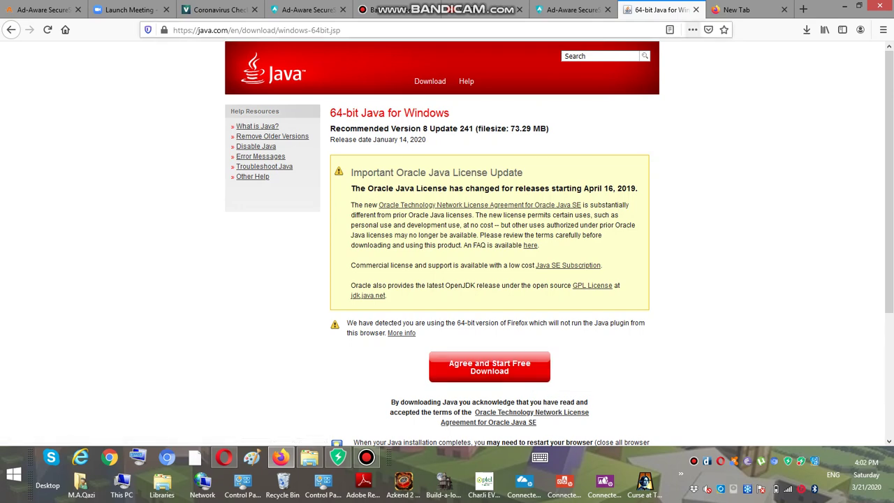
Replace the blank tab's search text with "your download will appear do as it say" and clear it
left_click(740, 10)
left_click(573, 10)
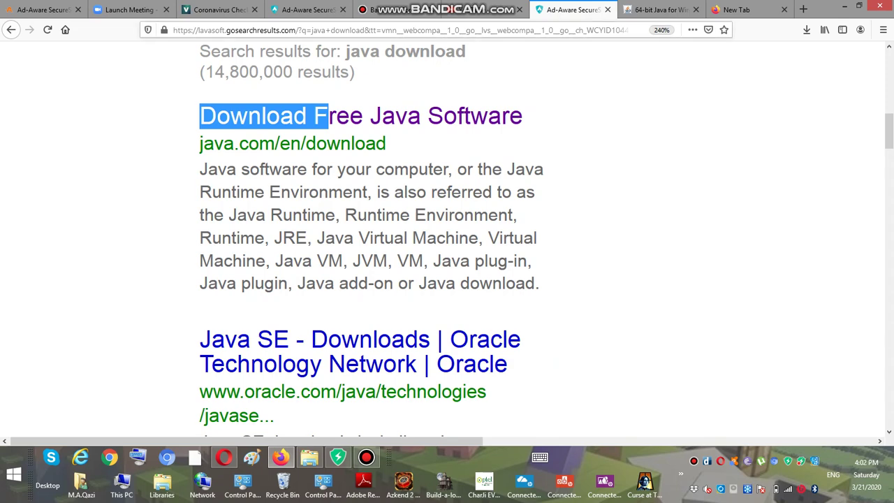
left_click(744, 10)
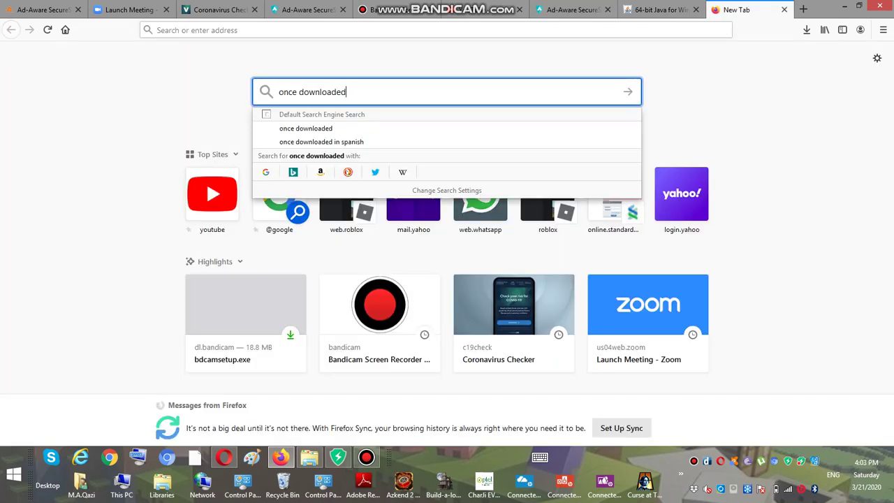
key("ctrl+a")
type("yo")
key("BackSpace")
key("BackSpace")
type("your")
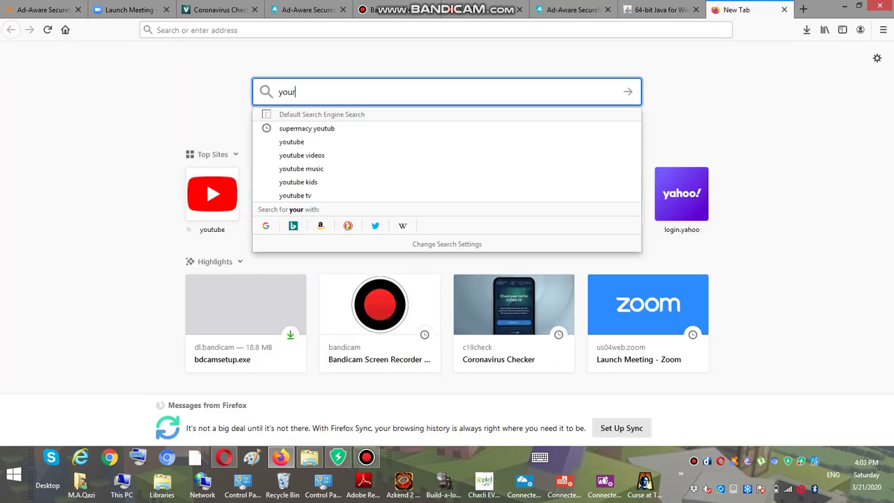
type(" downl")
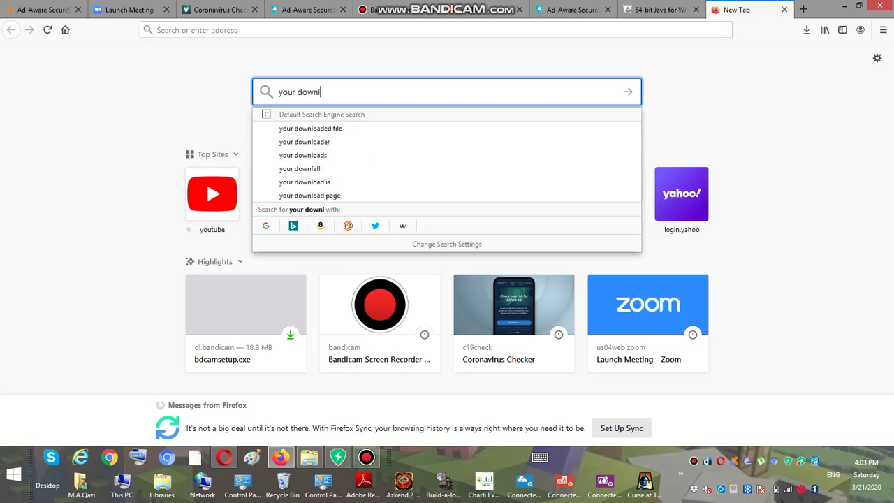
type("oad wi")
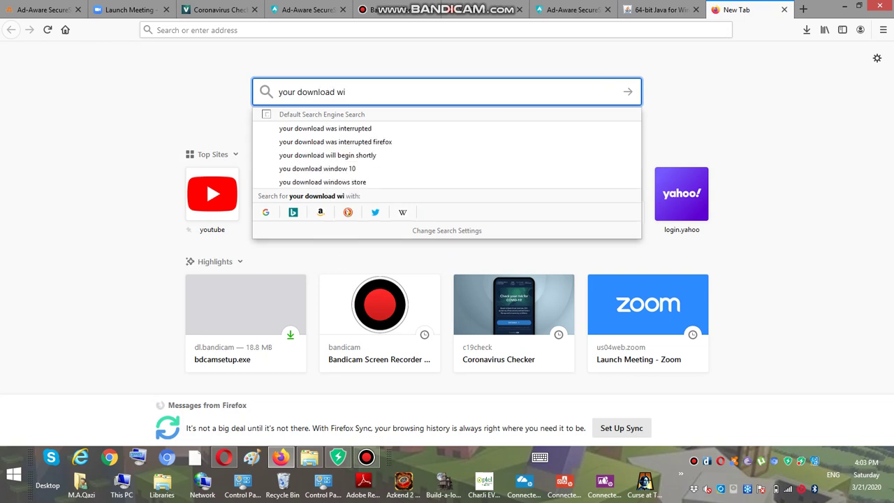
type("ll app")
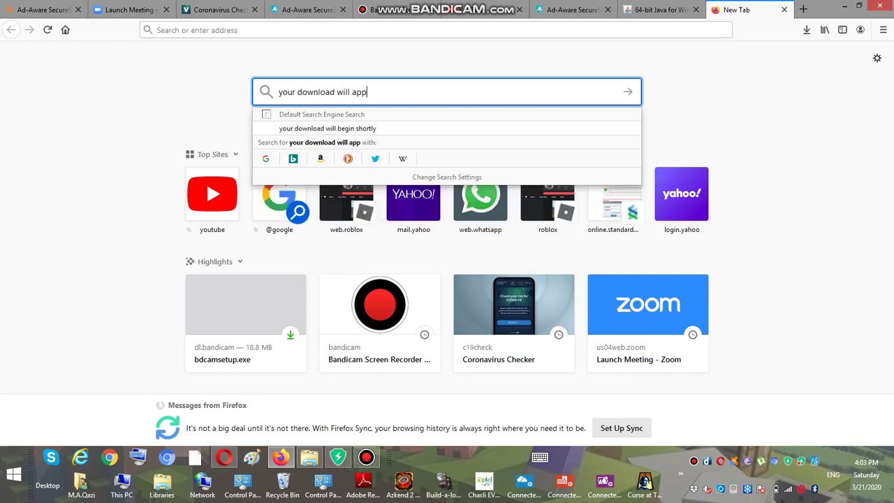
type("ear do as it say")
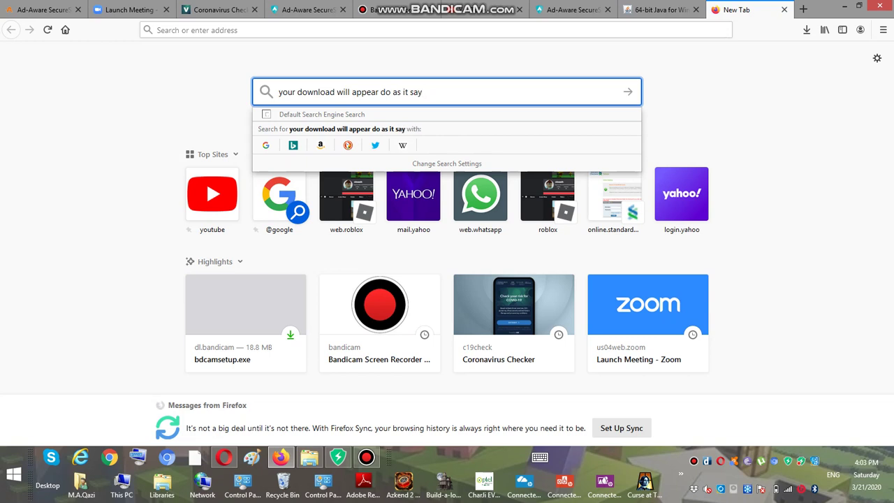
key("BackSpace")
key("BackSpace")
key("BackSpace")
key("BackSpace")
key("BackSpace")
key("BackSpace")
key("BackSpace")
key("BackSpace")
key("BackSpace")
key("BackSpace")
key("BackSpace")
key("BackSpace")
key("BackSpace")
key("BackSpace")
key("BackSpace")
key("BackSpace")
key("BackSpace")
key("BackSpace")
key("BackSpace")
key("BackSpace")
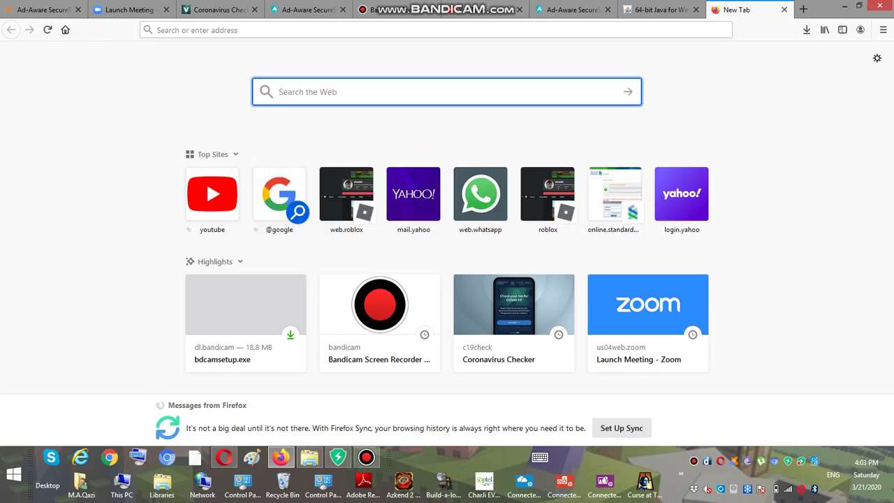
Write the message "now follow my step" in the web search field and erase it
type("now fo")
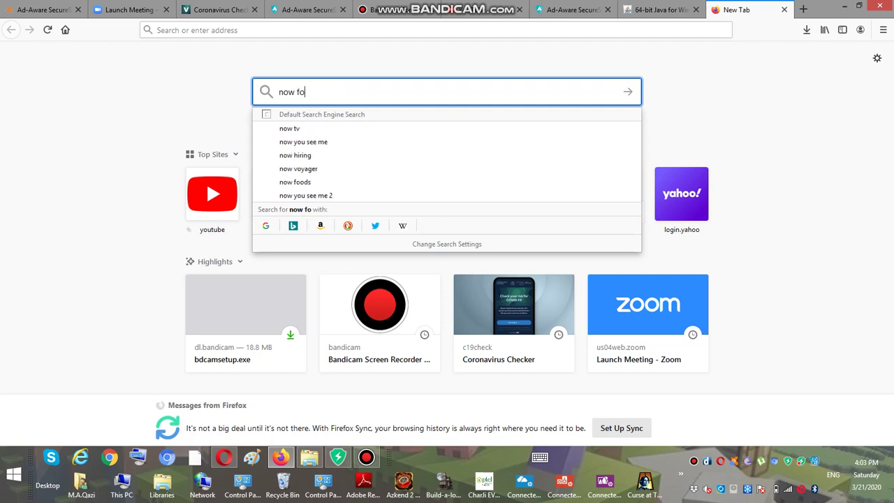
type("llow my ")
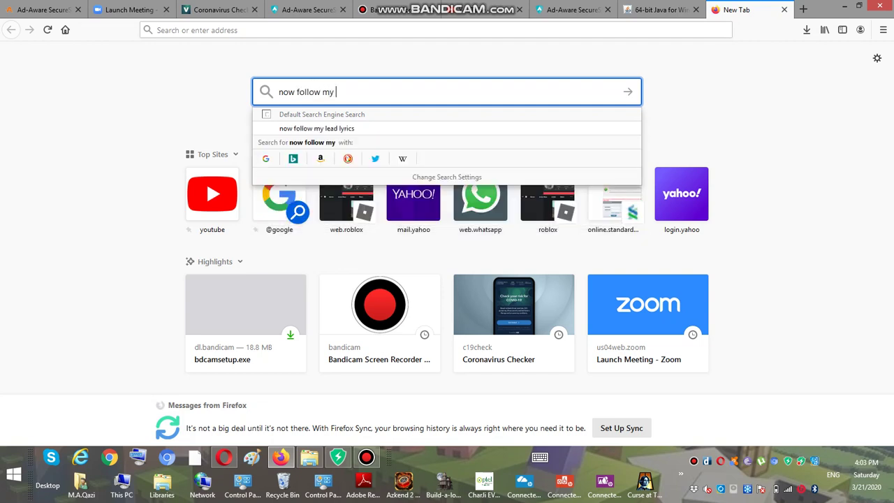
type("steps")
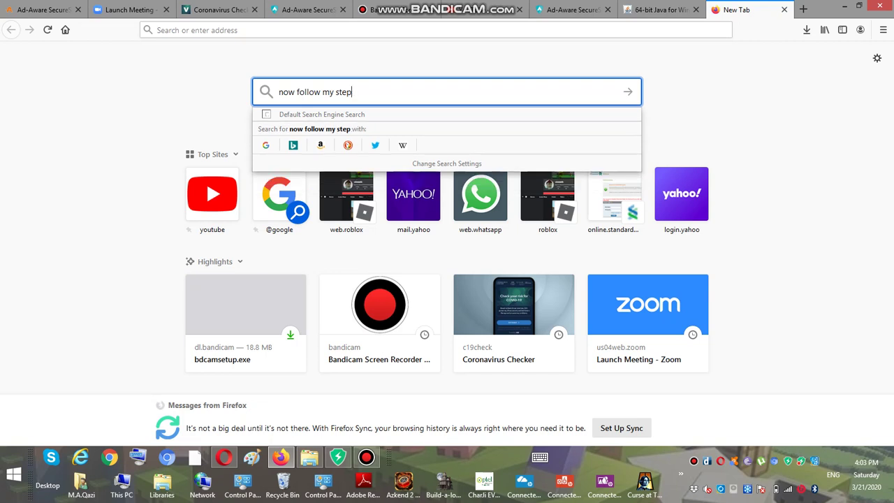
key("BackSpace")
key("BackSpace")
key("BackSpace")
key("BackSpace")
key("BackSpace")
key("BackSpace")
key("BackSpace")
key("BackSpace")
key("BackSpace")
key("BackSpace")
key("BackSpace")
key("BackSpace")
key("BackSpace")
key("BackSpace")
key("BackSpace")
key("BackSpace")
key("BackSpace")
key("BackSpace")
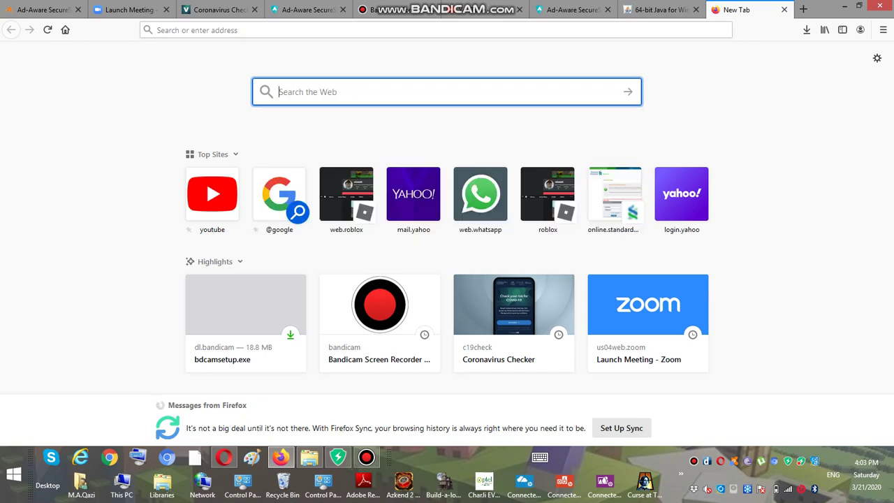
Search the web for "tlauncher.org" from the new tab page
key("ctrl+plus")
key("ctrl+plus")
key("ctrl+plus")
key("ctrl+plus")
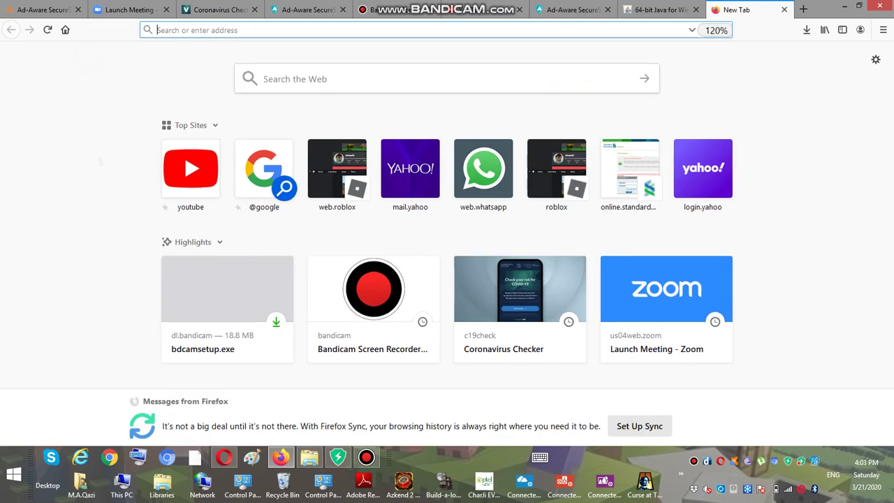
key("ctrl+plus")
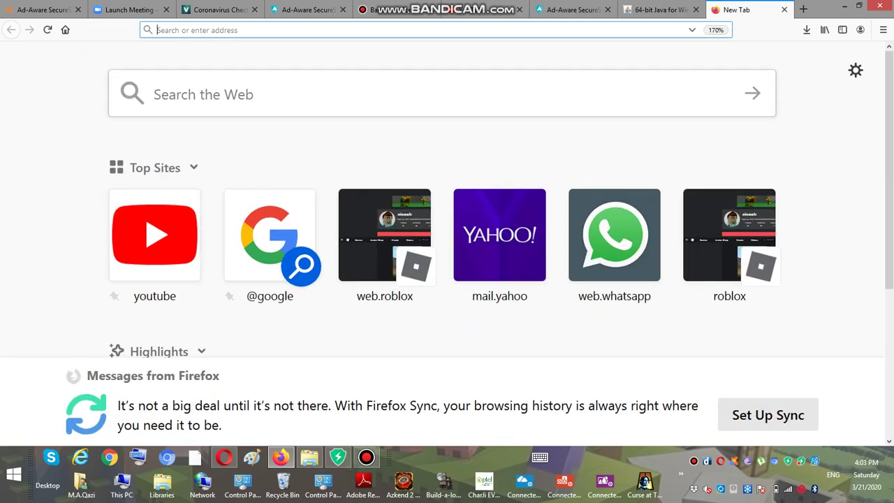
left_click(154, 94)
type("t")
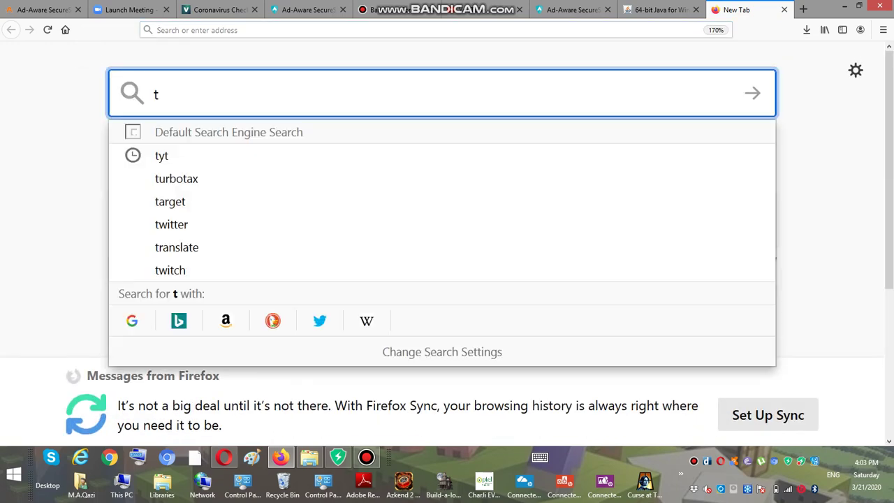
type("laun")
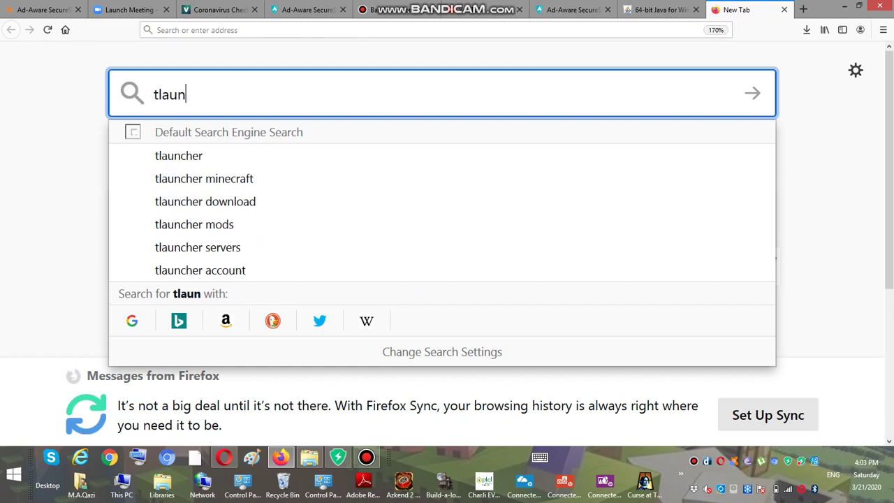
type("cher")
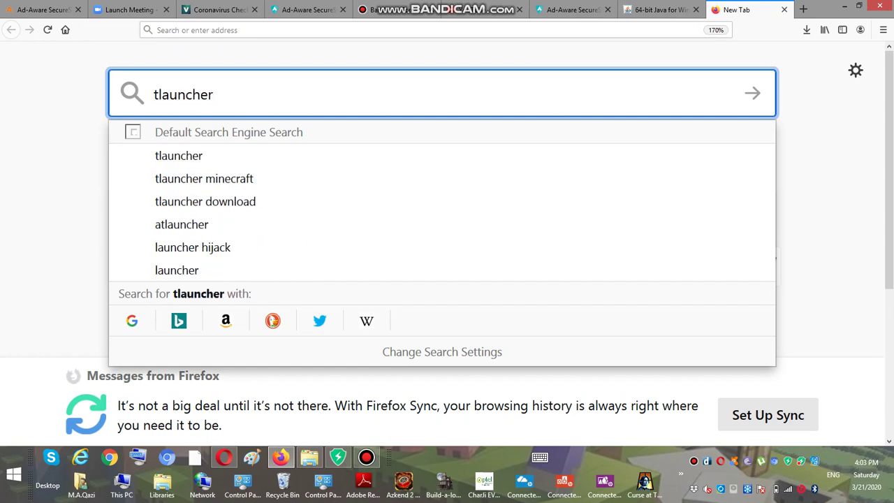
type(".org")
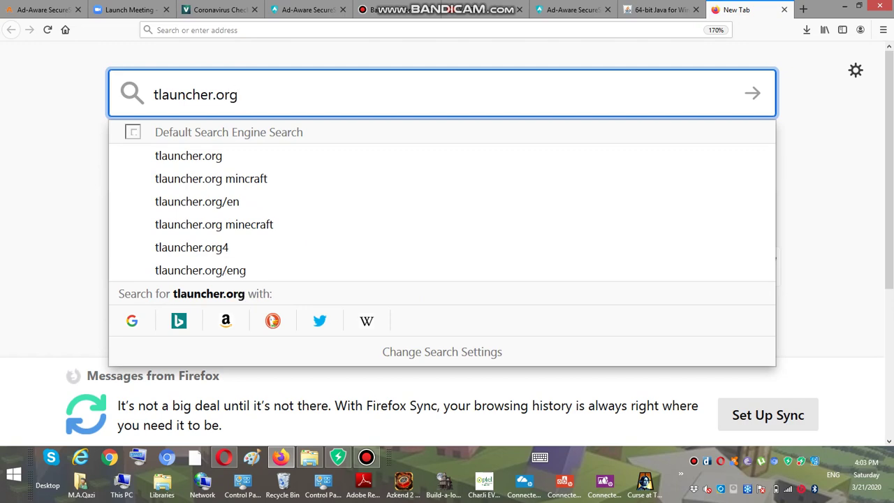
key("Return")
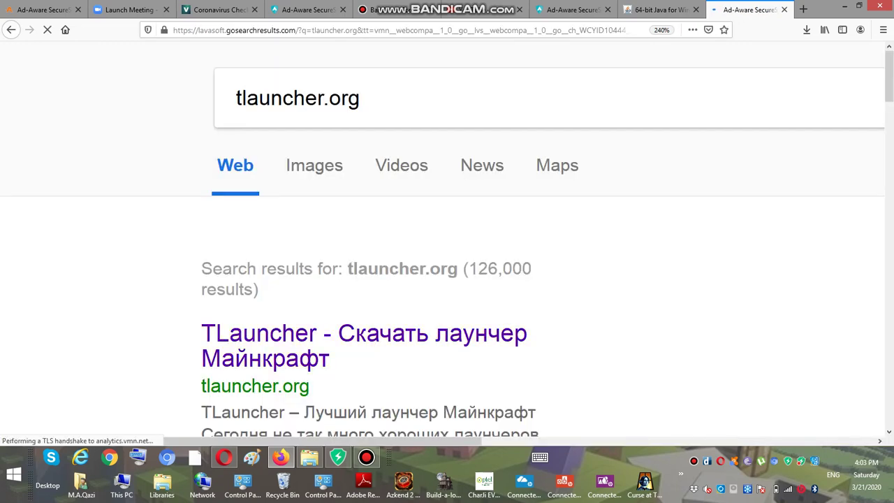
Open the English TLauncher site, tlauncher.org/en, in a separate tab
key("ctrl+minus")
key("ctrl+minus")
key("ctrl+minus")
key("ctrl+minus")
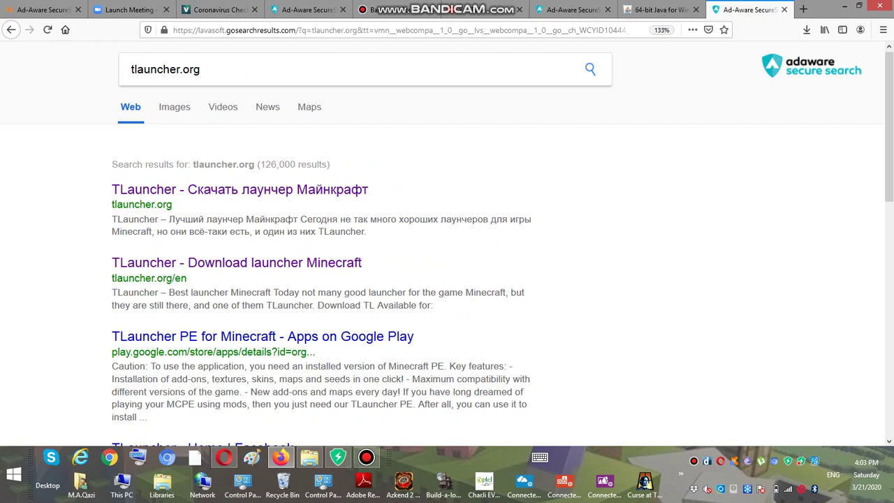
key("ctrl+t")
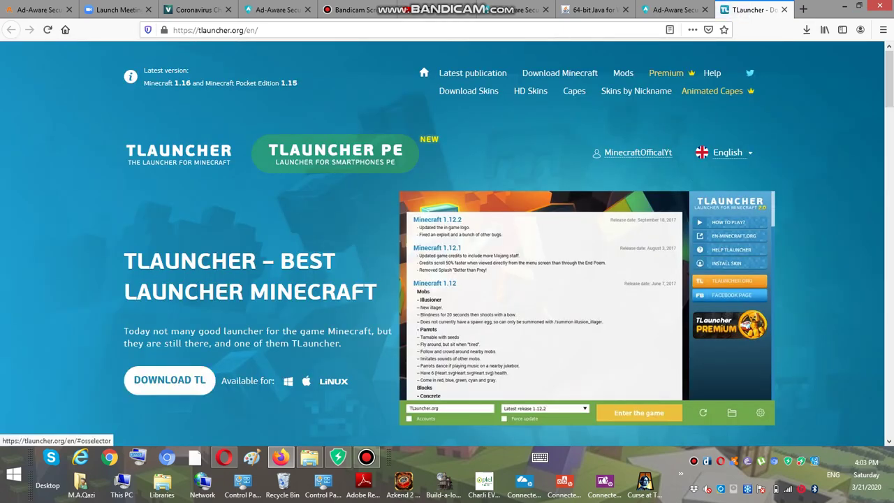
Open a blank new tab, write "when downloaded" in its web search field, and erase the text
left_click(804, 9)
left_click(440, 95)
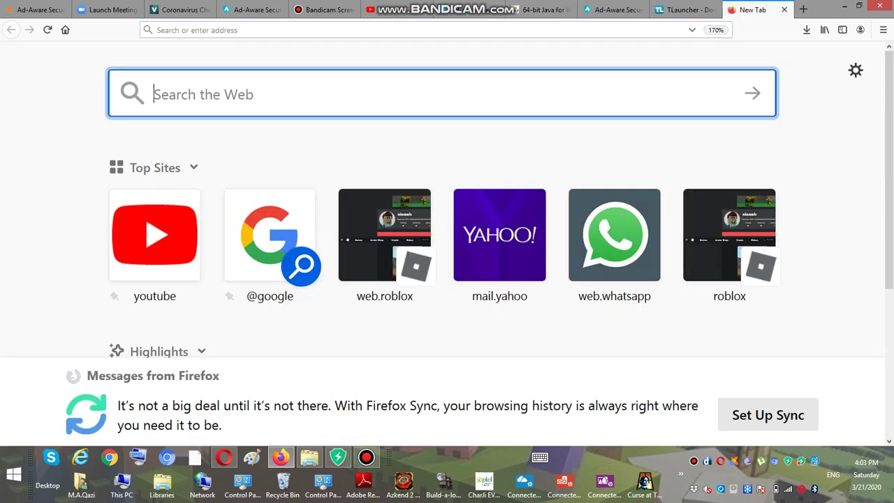
type("whe")
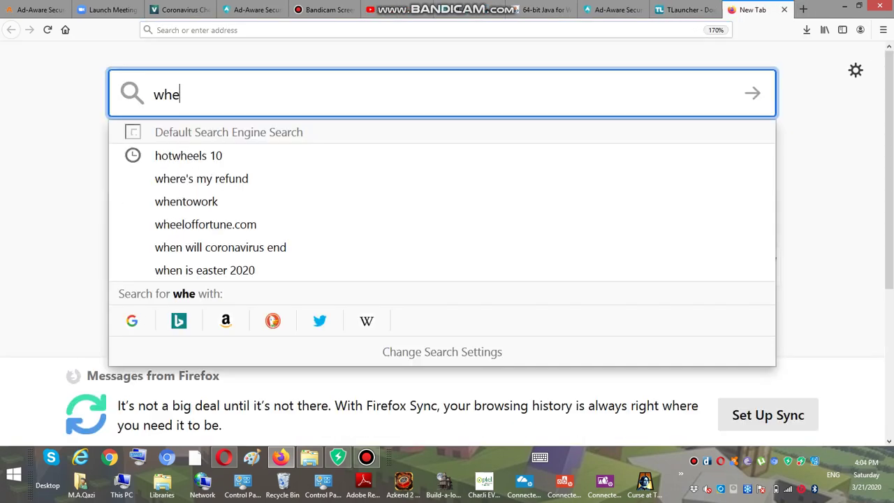
type("n do")
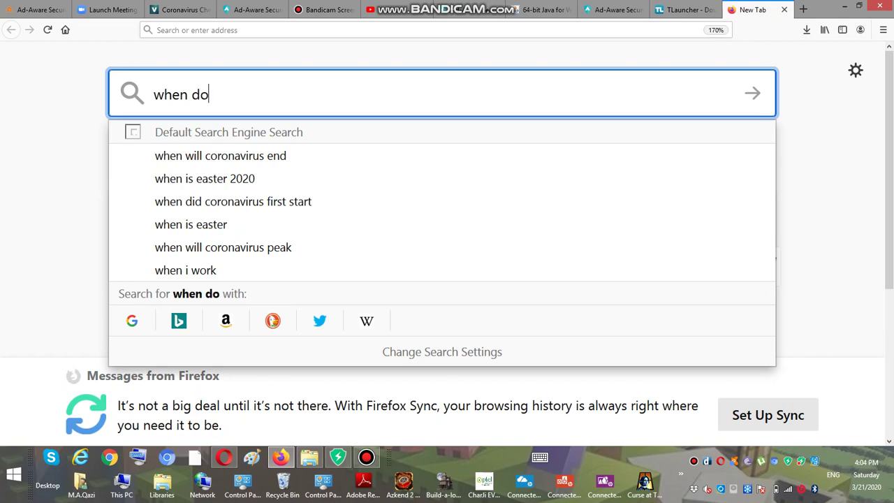
type("wnloaded")
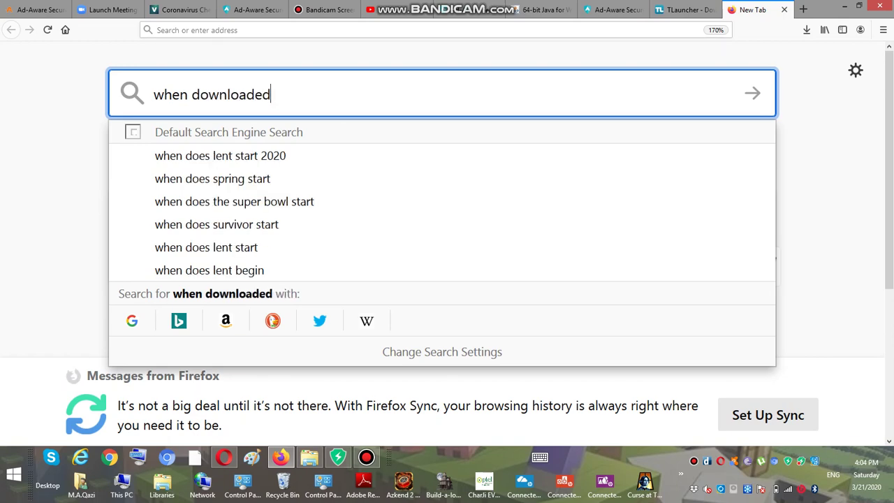
key("BackSpace")
key("BackSpace")
key("BackSpace")
key("BackSpace")
key("BackSpace")
key("BackSpace")
key("BackSpace")
key("BackSpace")
key("BackSpace")
key("BackSpace")
key("BackSpace")
key("BackSpace")
key("BackSpace")
key("BackSpace")
key("BackSpace")
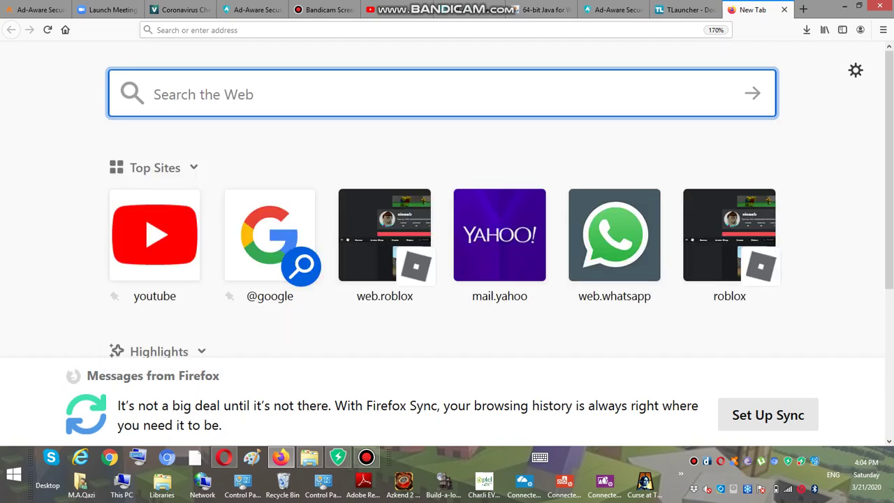
Write the message "do this" in the blank tab's web search field and erase it
type("do this")
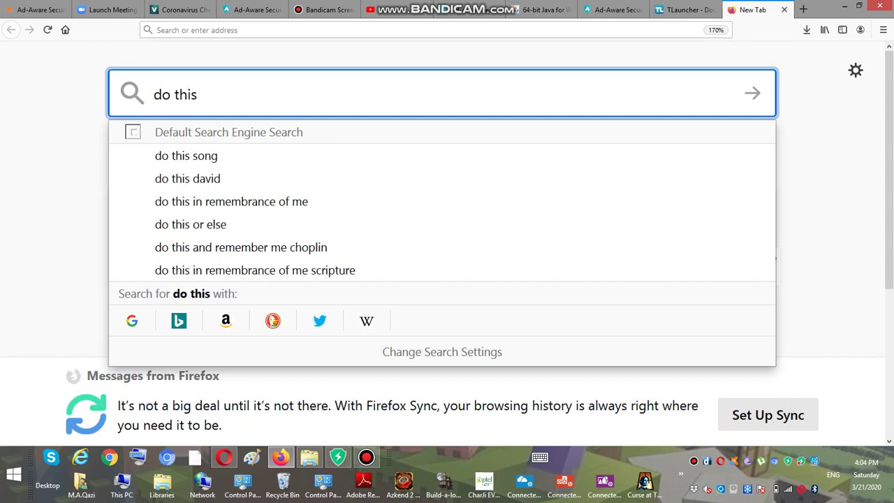
key("BackSpace")
key("BackSpace")
key("BackSpace")
key("BackSpace")
key("BackSpace")
key("BackSpace")
key("BackSpace")
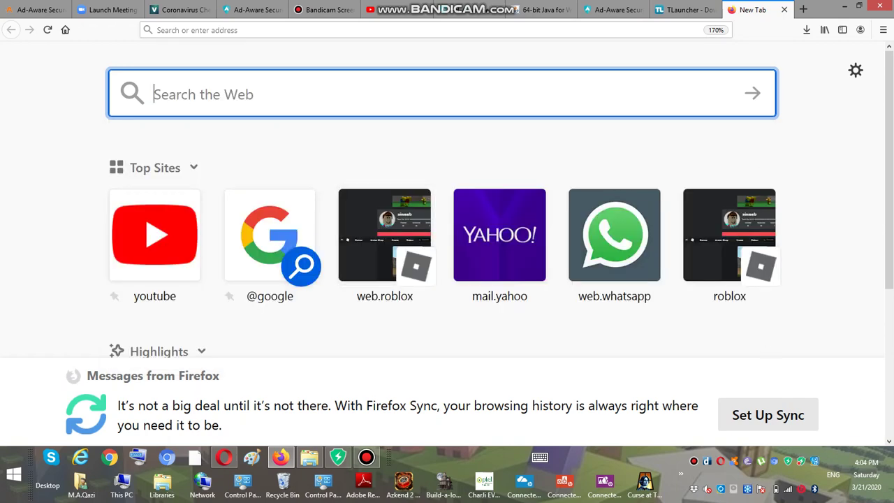
Search the Windows Start screen for "tla", try to run the TLauncher installer, and clear the search text
key("super")
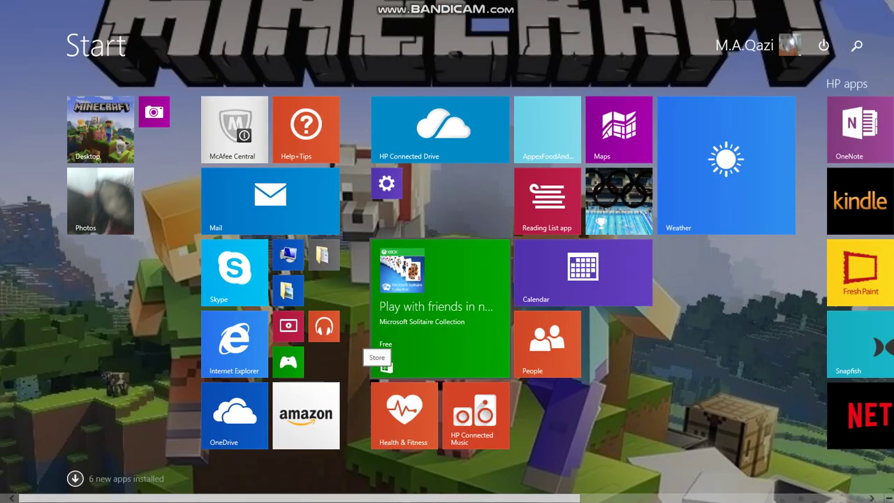
type("tla")
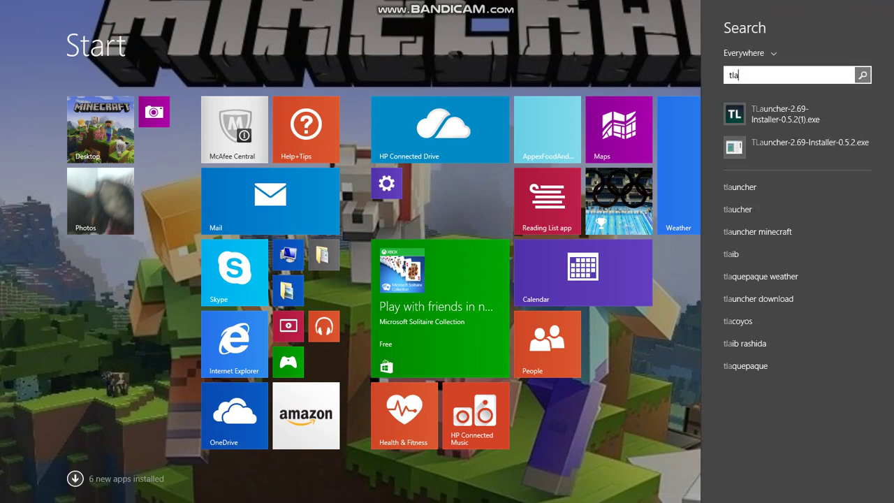
key("Return")
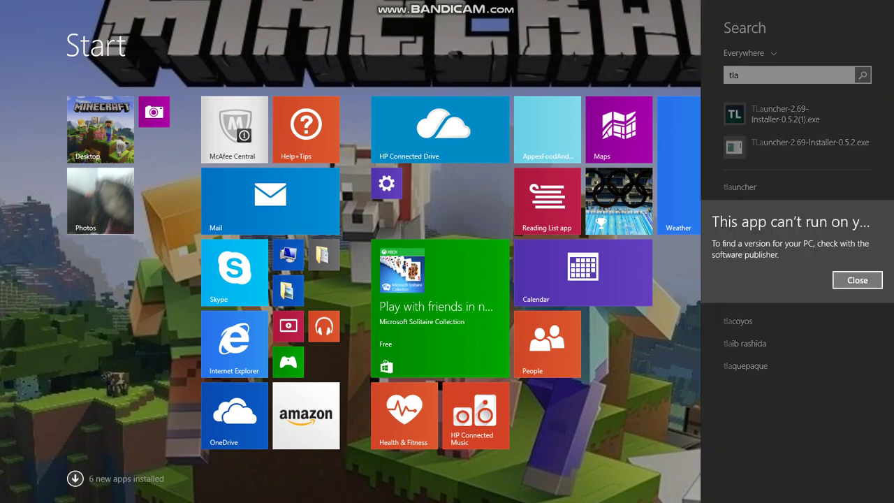
key("Escape")
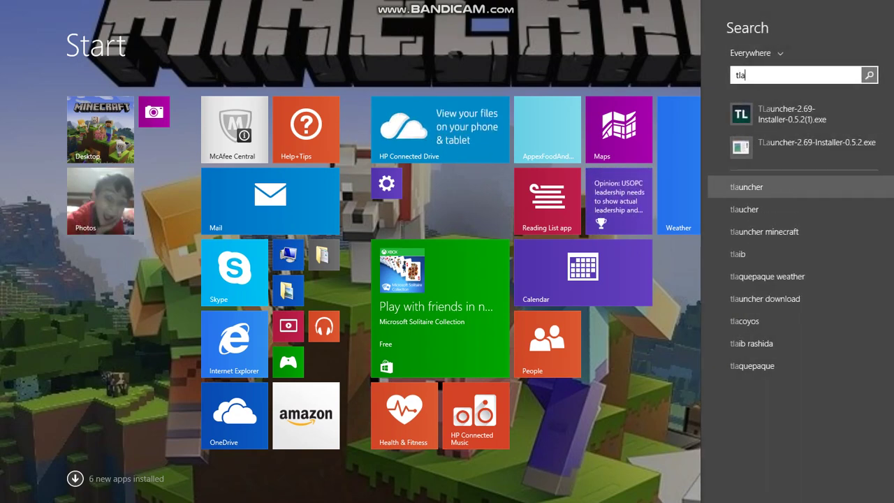
key("BackSpace")
key("BackSpace")
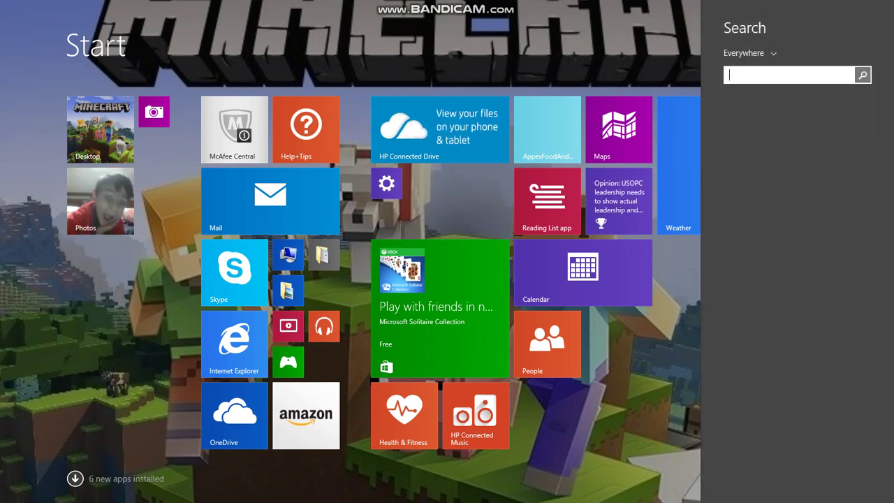
Write "click this" in the Start screen search field and erase it
type("click ")
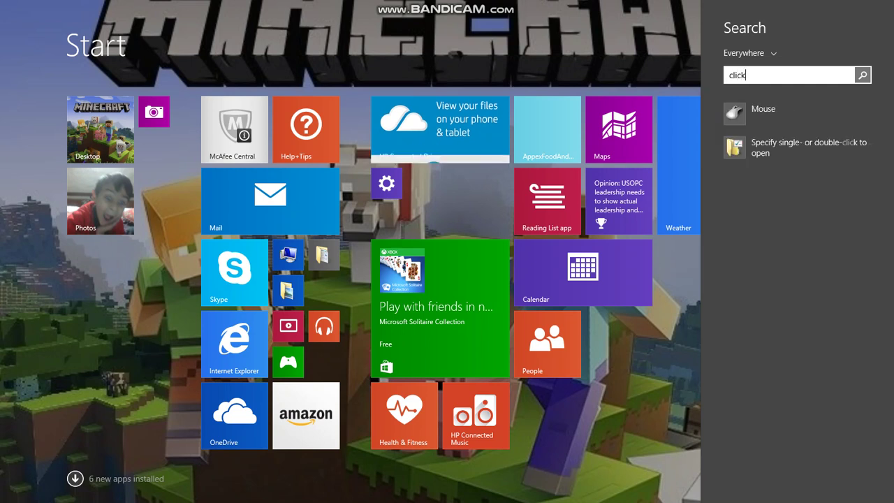
type("this")
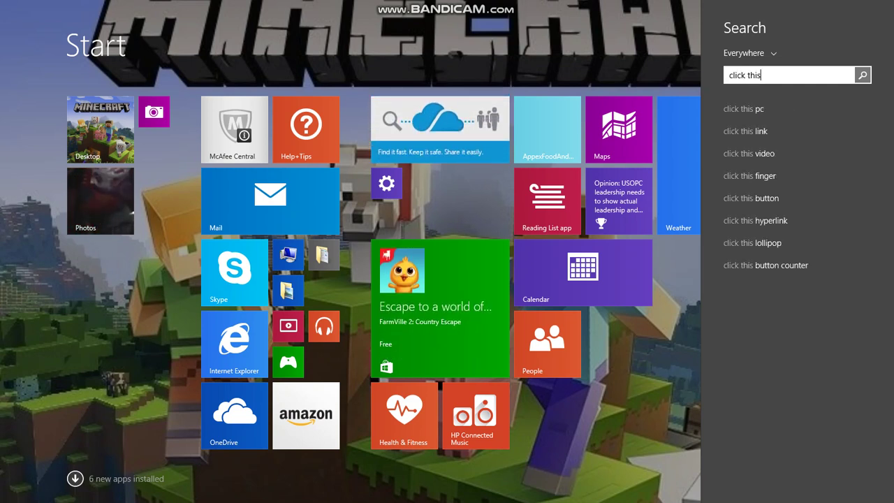
key("BackSpace")
key("BackSpace")
key("BackSpace")
key("BackSpace")
key("BackSpace")
Write "then do his" in the Start screen search field and erase it
type("then")
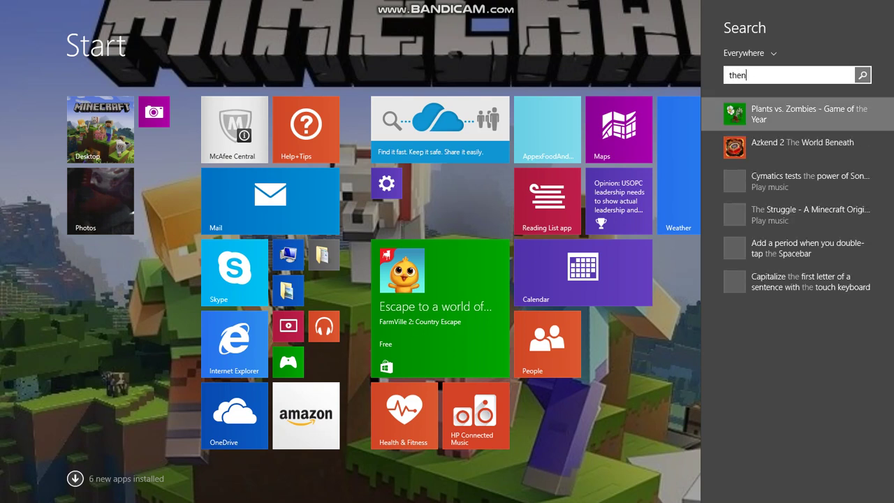
type(" do")
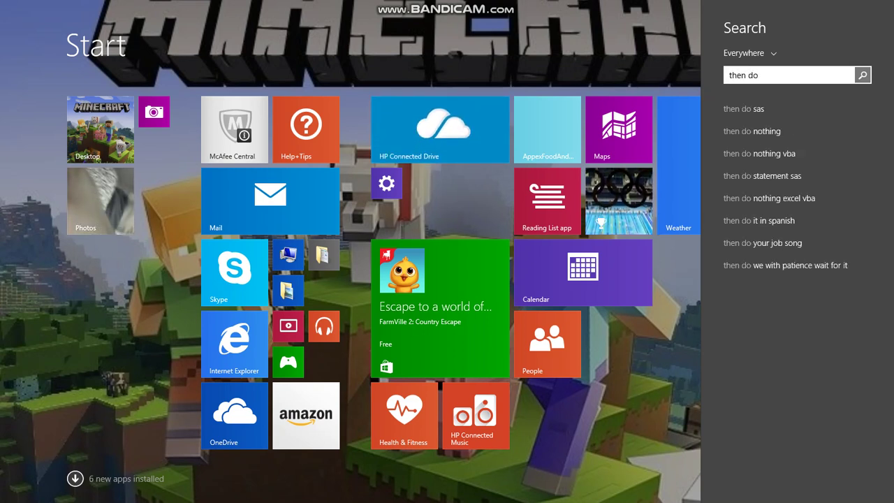
type(" his")
key("BackSpace")
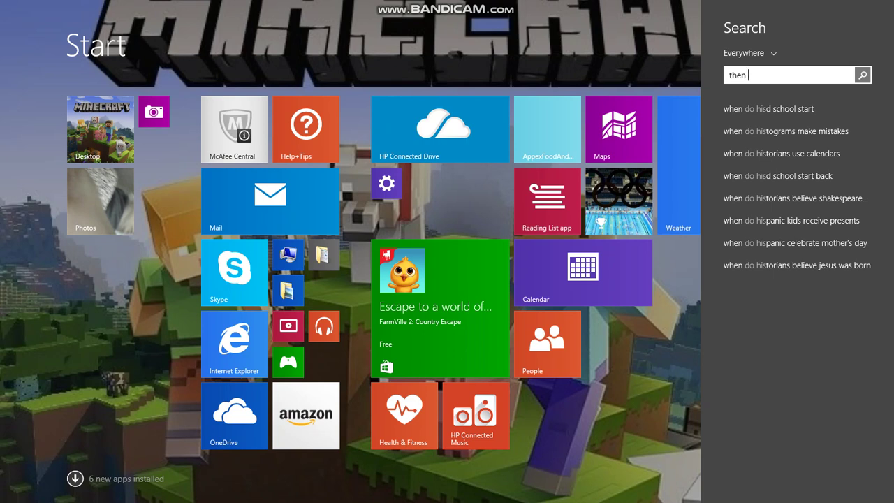
key("BackSpace")
key("BackSpace")
key("BackSpace")
key("BackSpace")
key("BackSpace")
Search the Start screen for "tla", launch the TLauncher installer, and complete setup with Run TLauncher and the desktop shortcut enabled
type("tla")
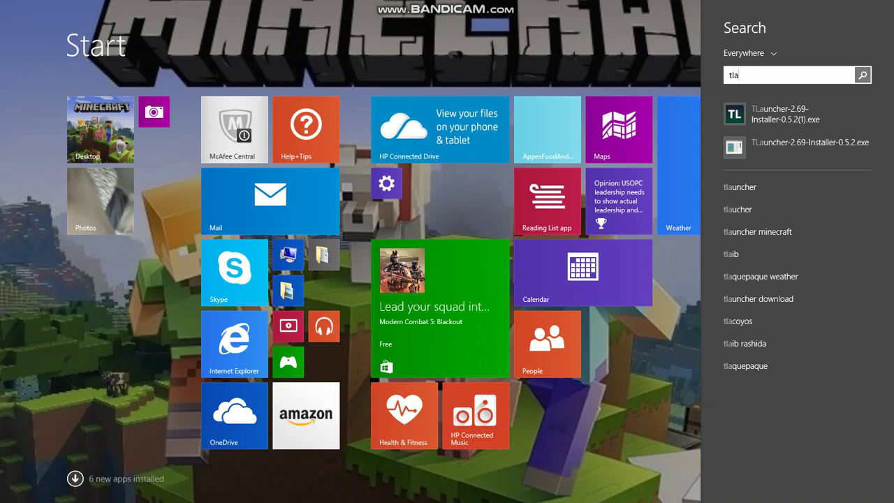
key("Return")
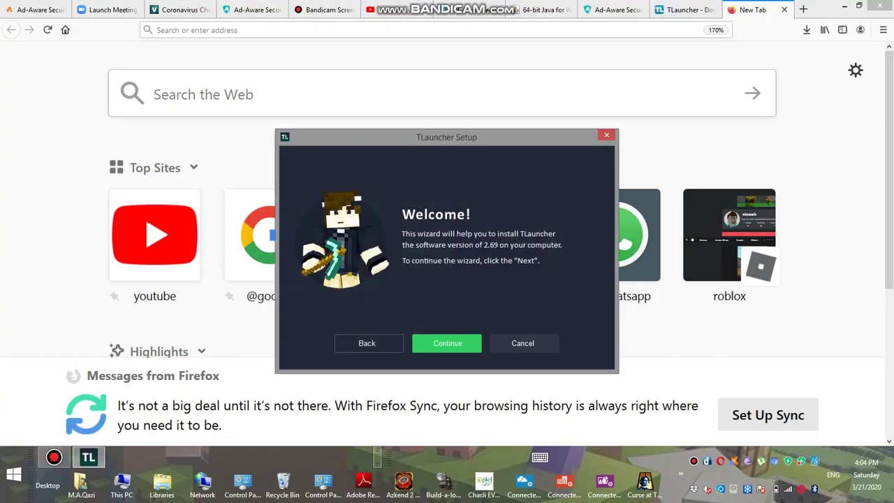
key("Return")
key("Return")
key("Return")
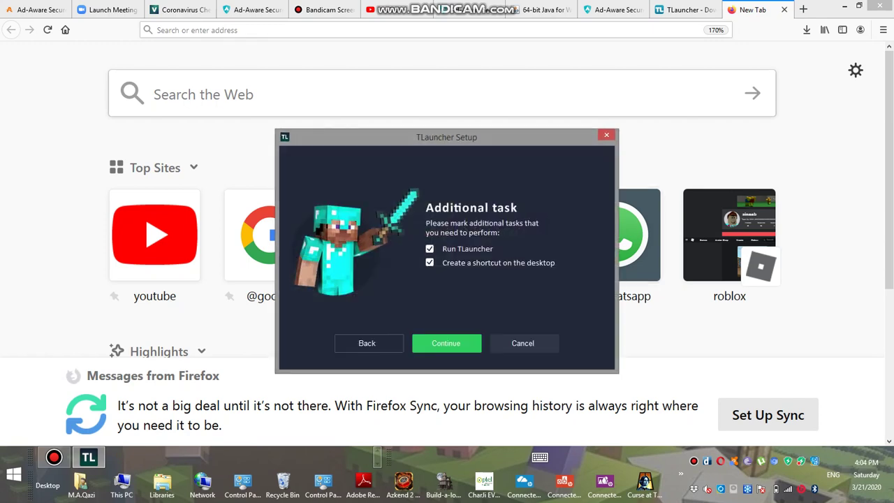
key("Return")
key("Return")
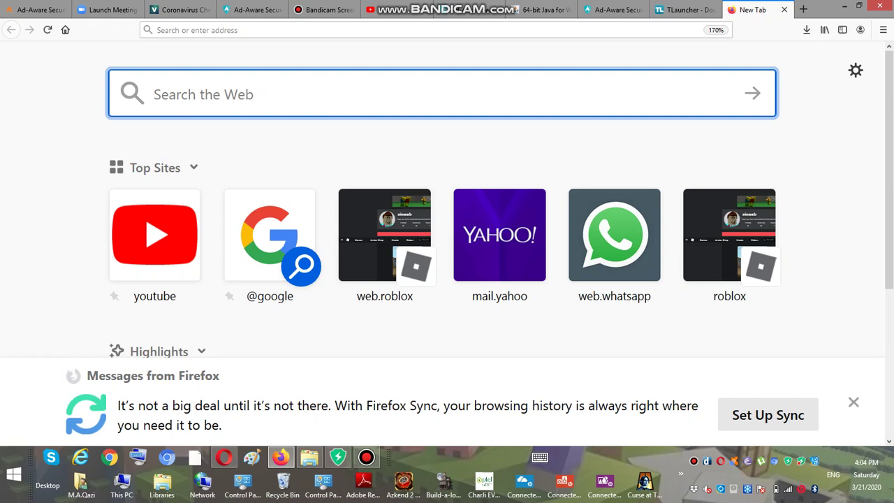
Reduce the new tab page's zoom to 110%
key("ctrl+minus")
key("ctrl+minus")
key("ctrl+minus")
key("ctrl+minus")
key("ctrl+minus")
key("ctrl+minus")
key("ctrl+minus")
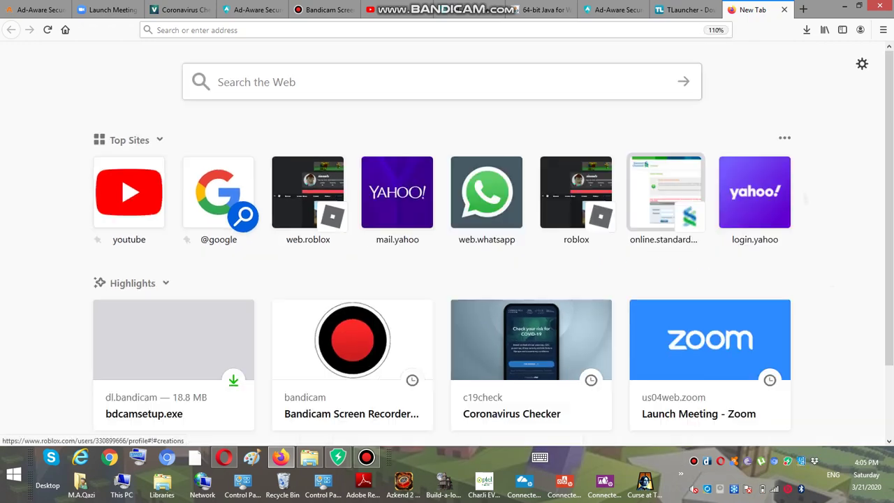
key("ctrl+plus")
key("ctrl+plus")
key("ctrl+plus")
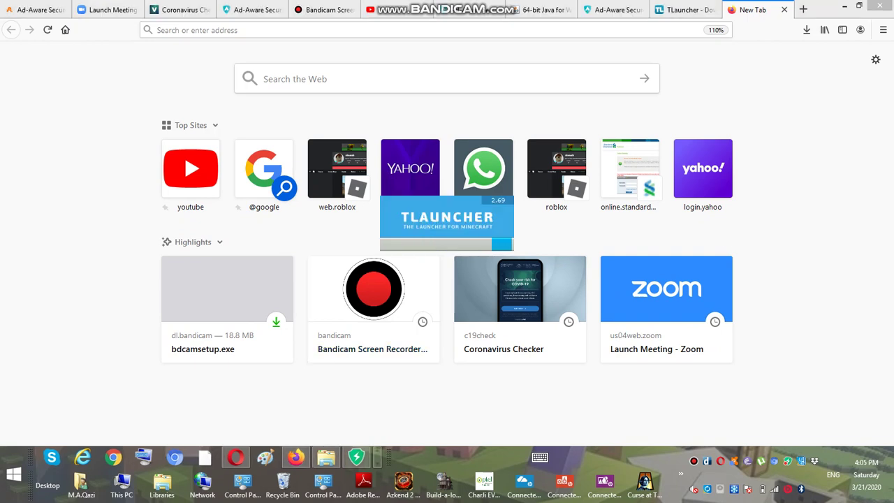
Write "this will appear" in the new tab page's web search field and erase it
type("th")
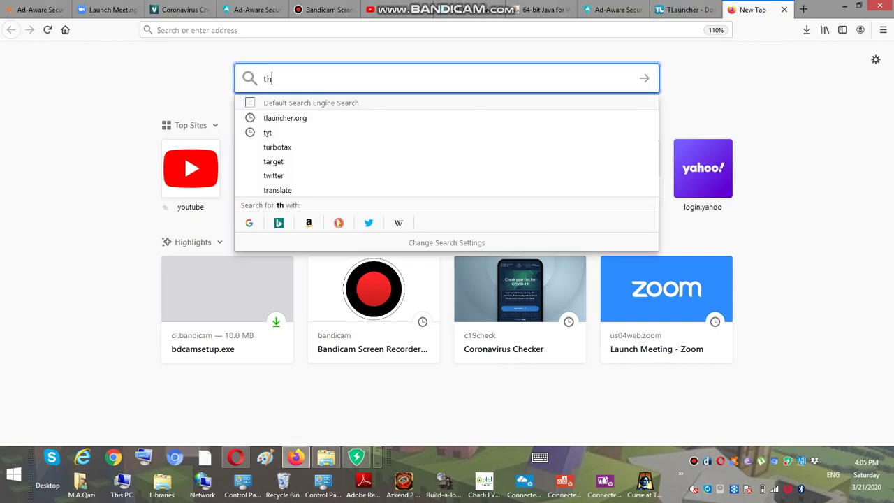
type("is will a")
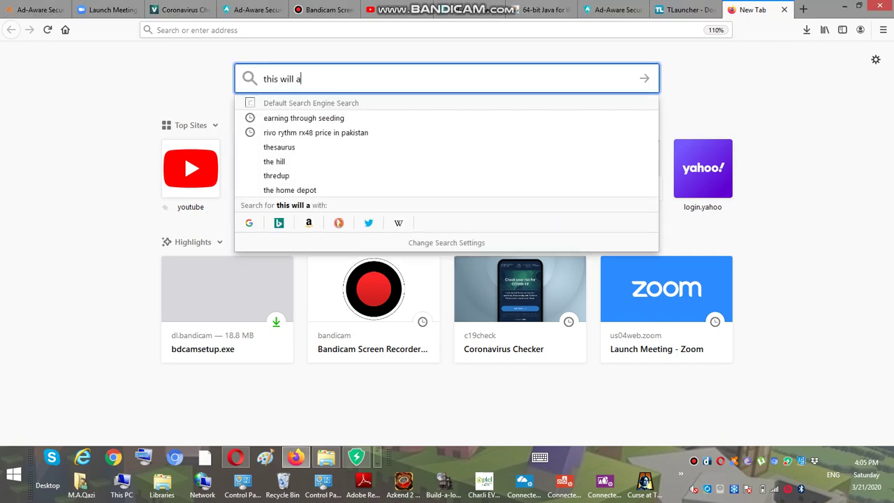
type("ppeat")
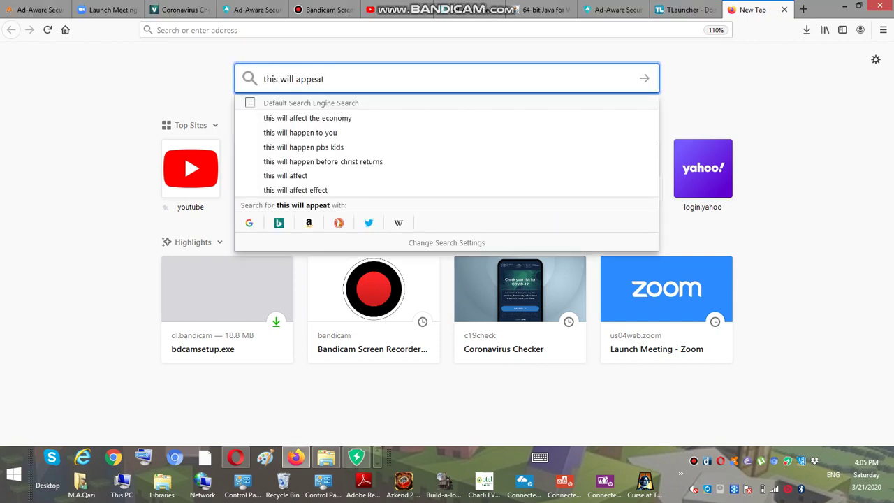
key("BackSpace")
type("r")
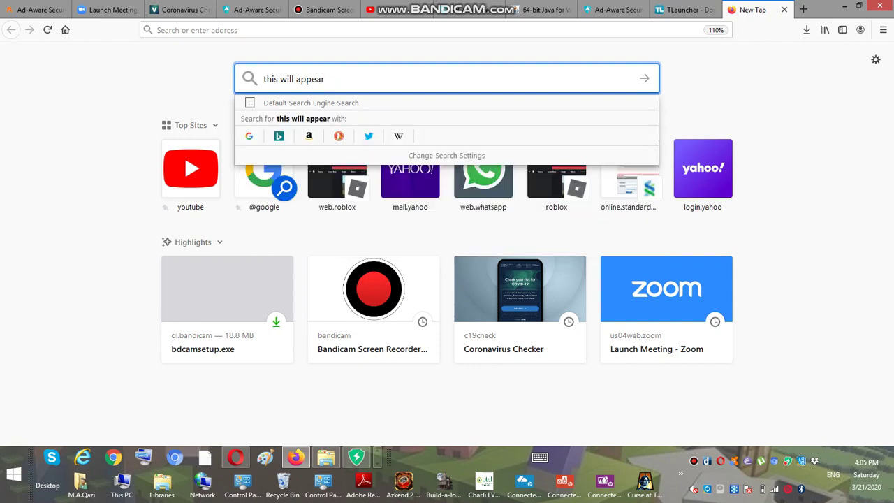
key("shift+Left")
key("shift+Left")
key("shift+Left")
key("shift+Left")
key("shift+Left")
key("shift+Left")
key("shift+Left")
key("shift+Left")
key("shift+Left")
key("shift+Left")
key("shift+Left")
key("shift+Left")
key("shift+Left")
key("shift+Left")
key("shift+Left")
key("shift+Left")
key("BackSpace")
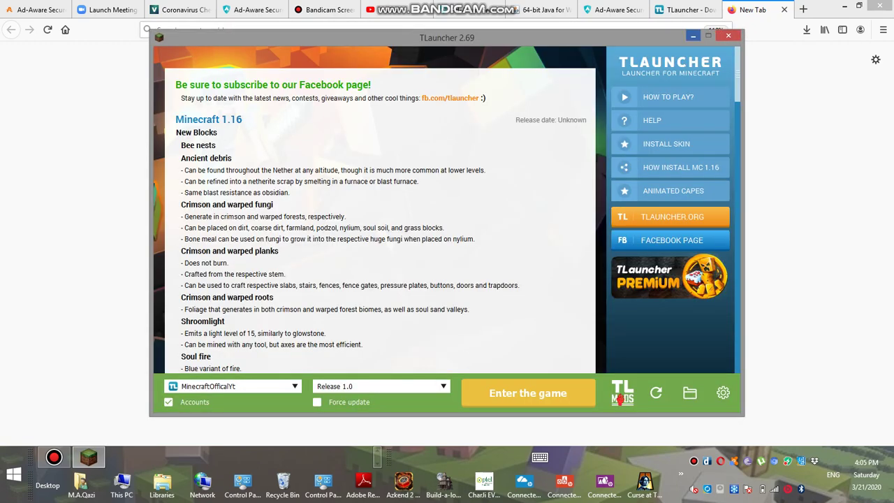
Write "choose version" in the web search field, and select Release 1.2.1 as the game version in TLauncher
type("choose ")
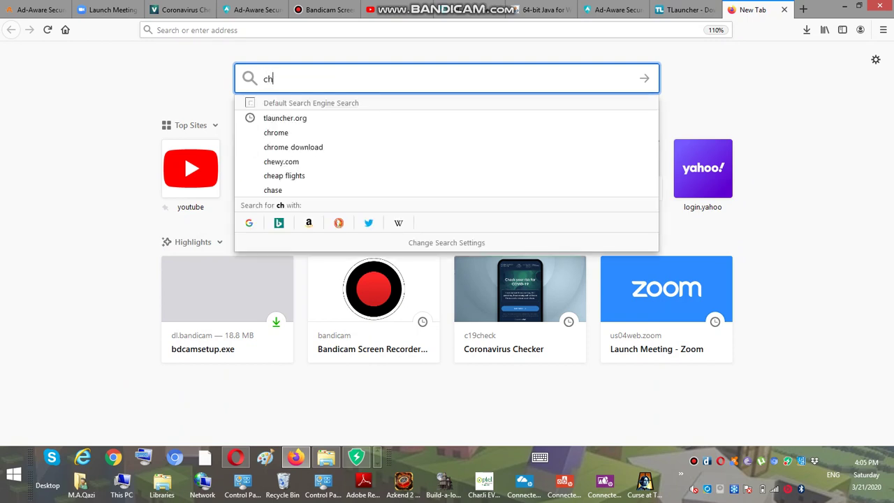
type("version")
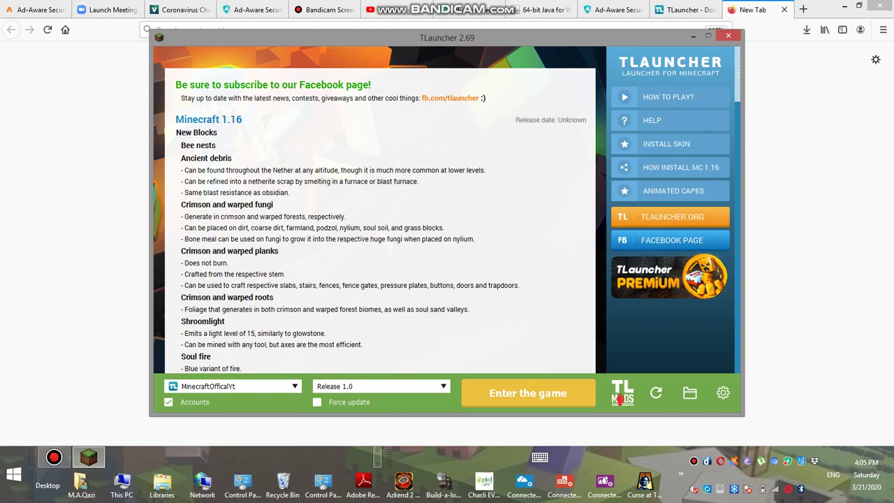
left_click(381, 387)
left_click(349, 333)
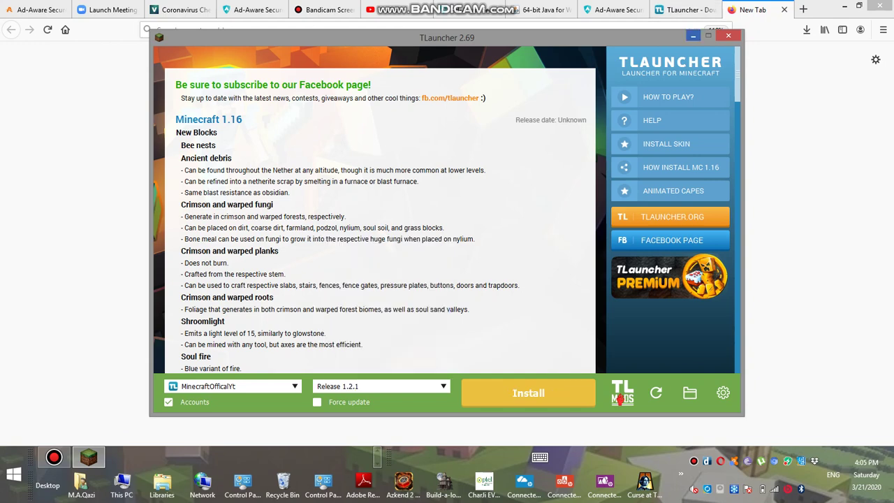
Minimise TLauncher, replace the web search text with "click install then it installs", and start installing Release 1.2.1 in TLauncher
left_click(693, 36)
key("BackSpace")
key("BackSpace")
key("BackSpace")
key("BackSpace")
key("BackSpace")
key("BackSpace")
key("BackSpace")
key("BackSpace")
key("BackSpace")
key("BackSpace")
key("BackSpace")
key("BackSpace")
key("BackSpace")
key("BackSpace")
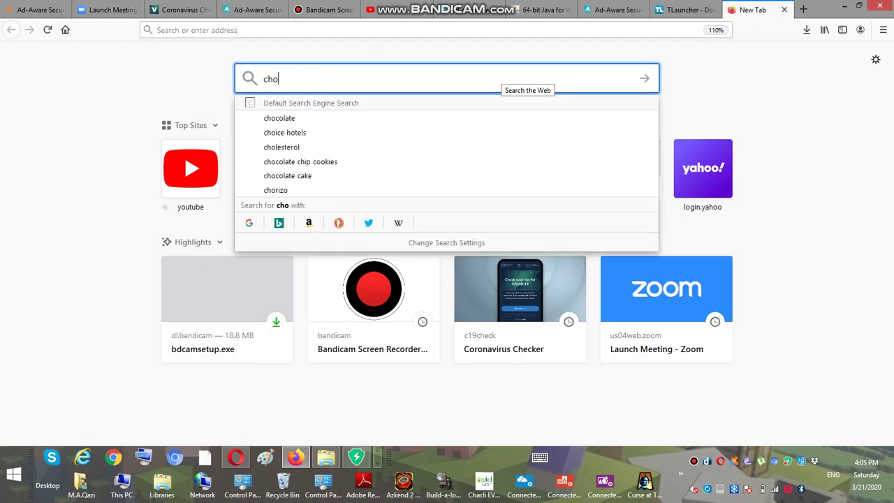
type("click ")
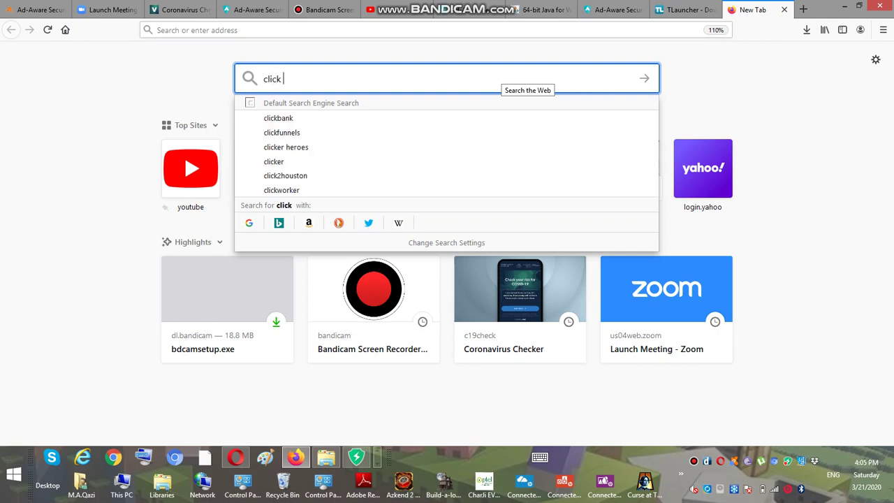
type("install")
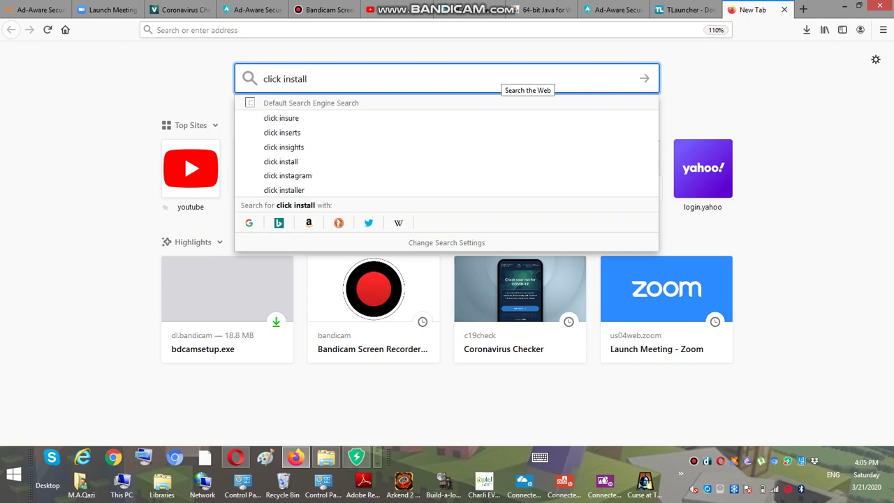
type(" then ")
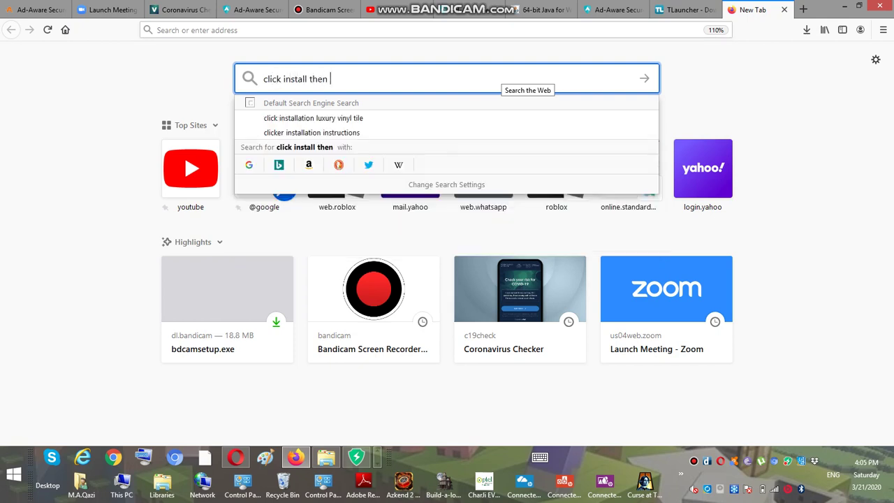
type("it installs")
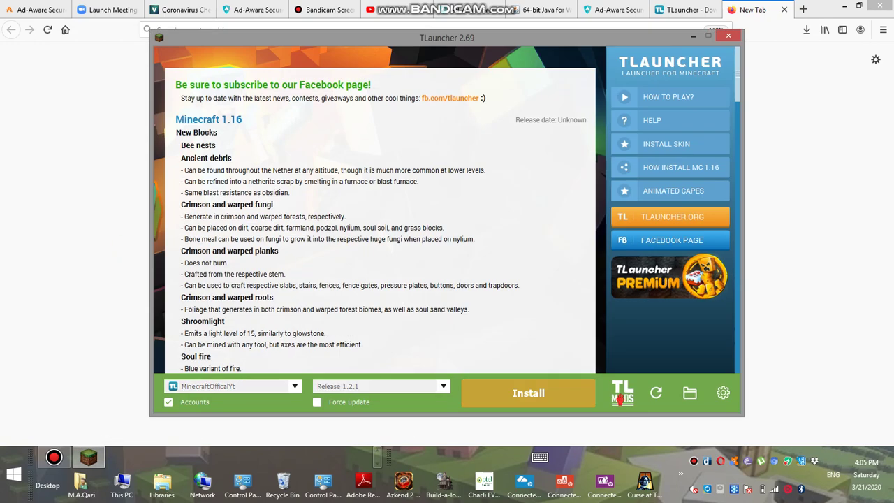
key("Return")
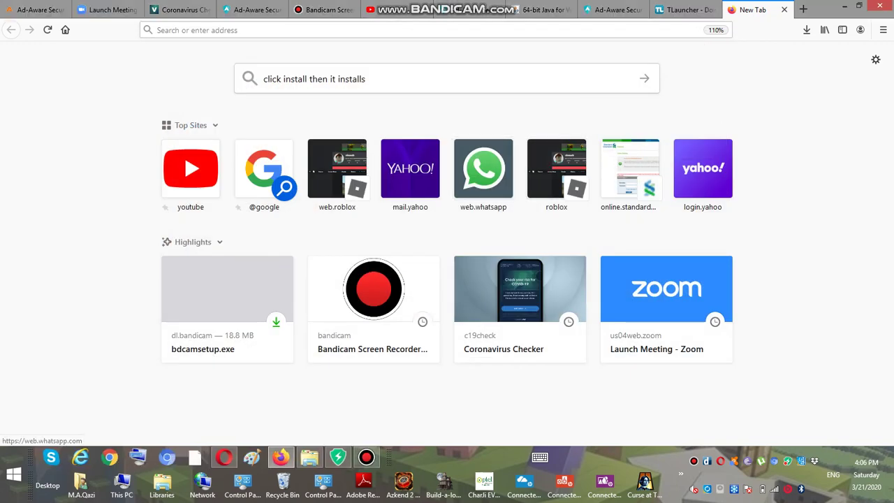
Replace the web search field's text with "when done click play and you are in"
double_click(352, 79)
key("ctrl+a")
key("BackSpace")
type("w")
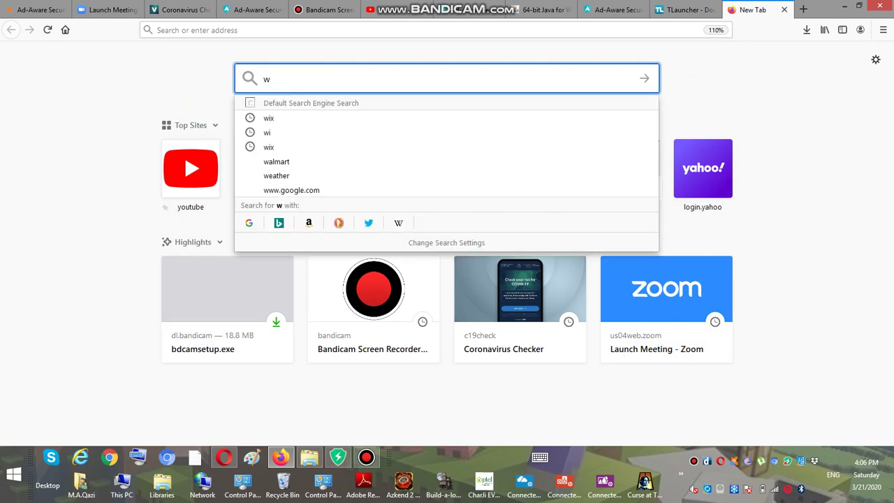
type("hen does")
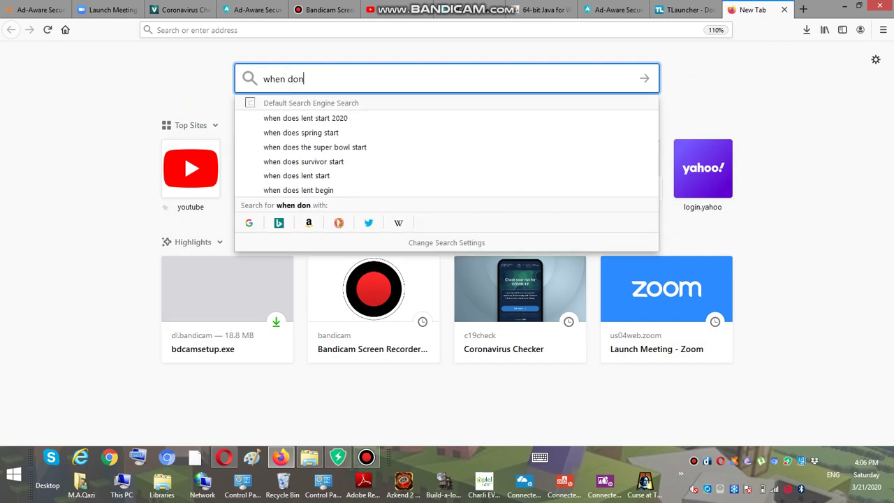
key("BackSpace")
key("BackSpace")
type("ne cl")
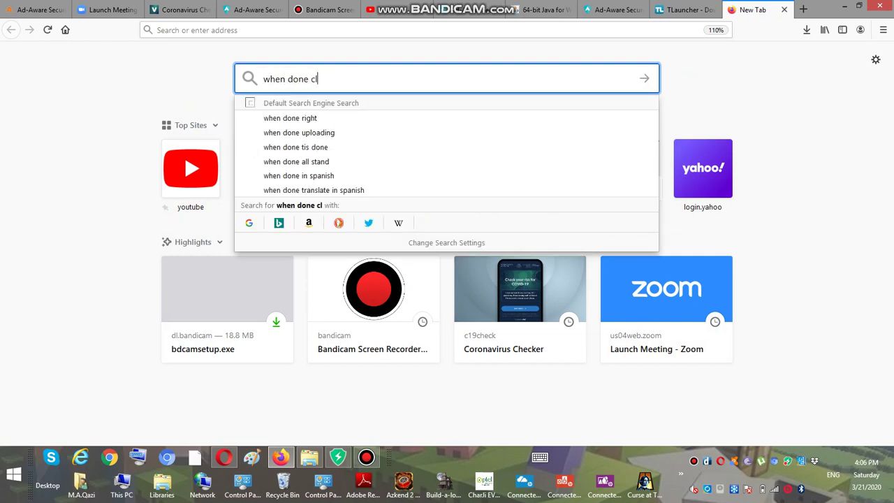
type("ick play and")
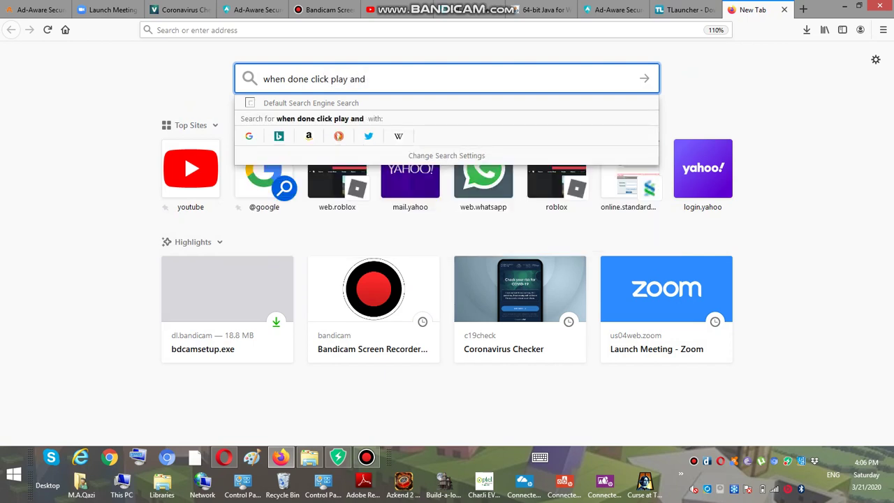
type(" you are in")
Replace the web search field's text with "sunscribe and like and comment any thing you want"
key("BackSpace")
key("BackSpace")
key("BackSpace")
key("BackSpace")
key("BackSpace")
key("BackSpace")
key("BackSpace")
key("BackSpace")
key("BackSpace")
key("BackSpace")
key("BackSpace")
key("BackSpace")
key("BackSpace")
key("BackSpace")
key("BackSpace")
key("BackSpace")
key("BackSpace")
key("BackSpace")
key("BackSpace")
key("BackSpace")
type("sun")
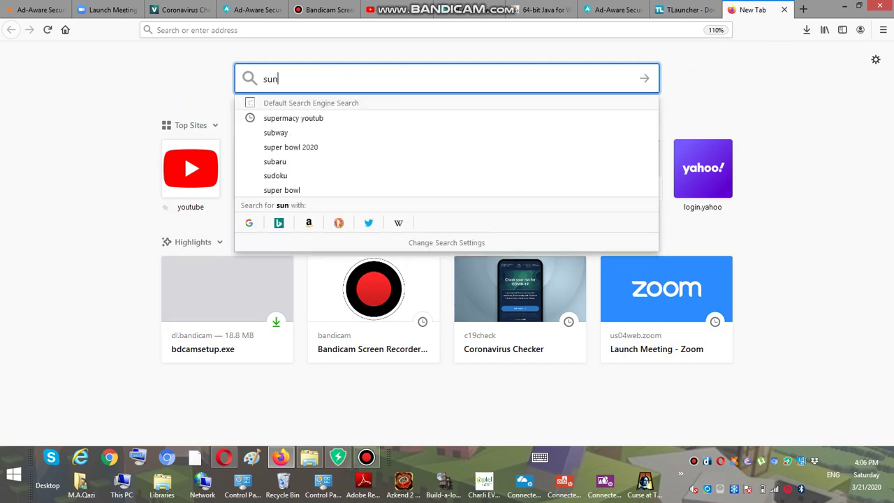
type("scribe")
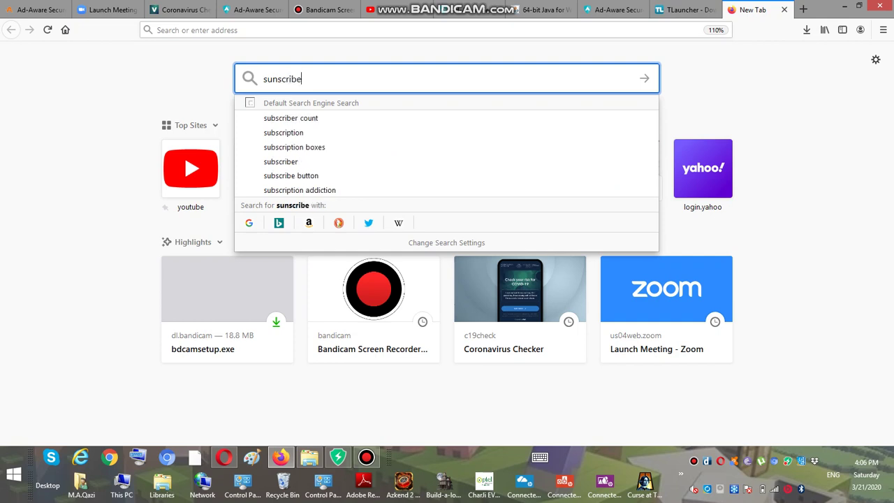
type(" and like and comment any")
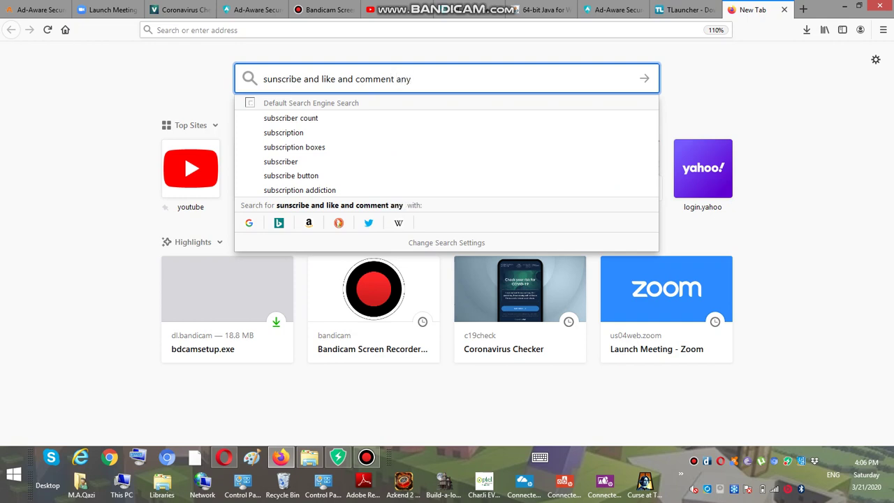
type(" thing")
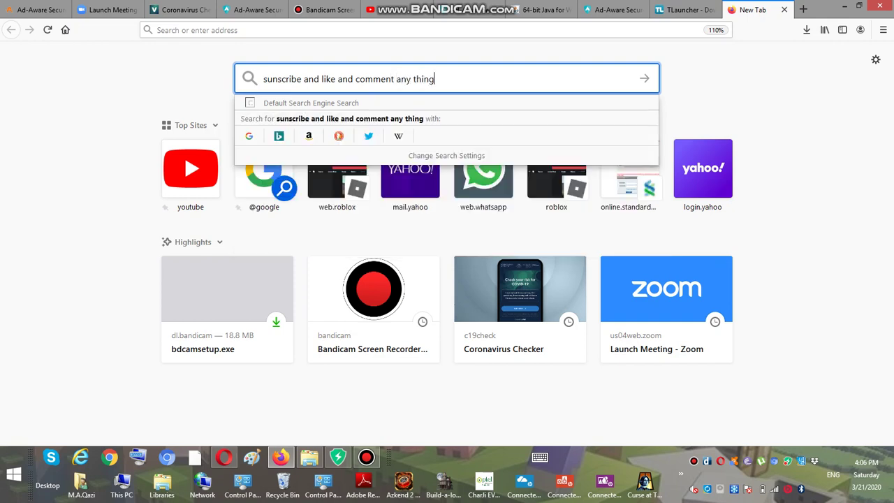
type(" you want")
Erase the subscribe and comment message from the web search field
key("BackSpace")
key("BackSpace")
key("BackSpace")
key("BackSpace")
key("BackSpace")
key("BackSpace")
key("BackSpace")
key("BackSpace")
key("BackSpace")
key("BackSpace")
key("BackSpace")
key("BackSpace")
key("BackSpace")
key("BackSpace")
key("BackSpace")
key("BackSpace")
key("BackSpace")
key("BackSpace")
key("BackSpace")
key("BackSpace")
key("BackSpace")
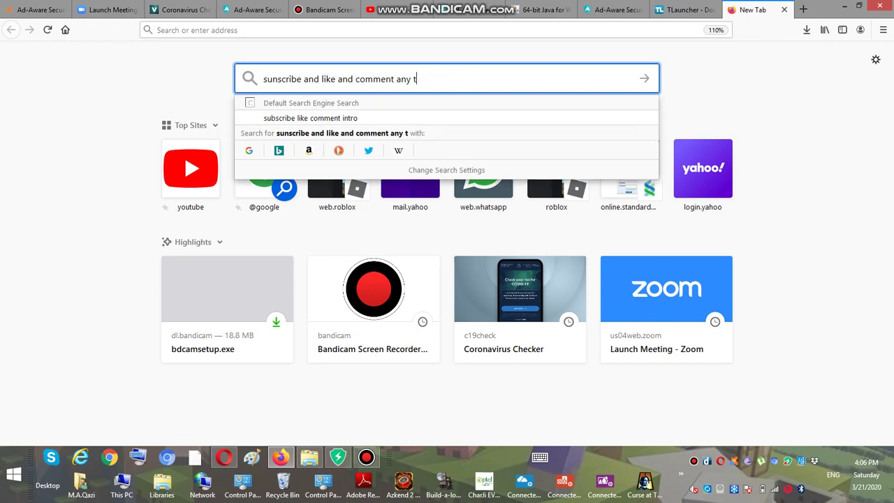